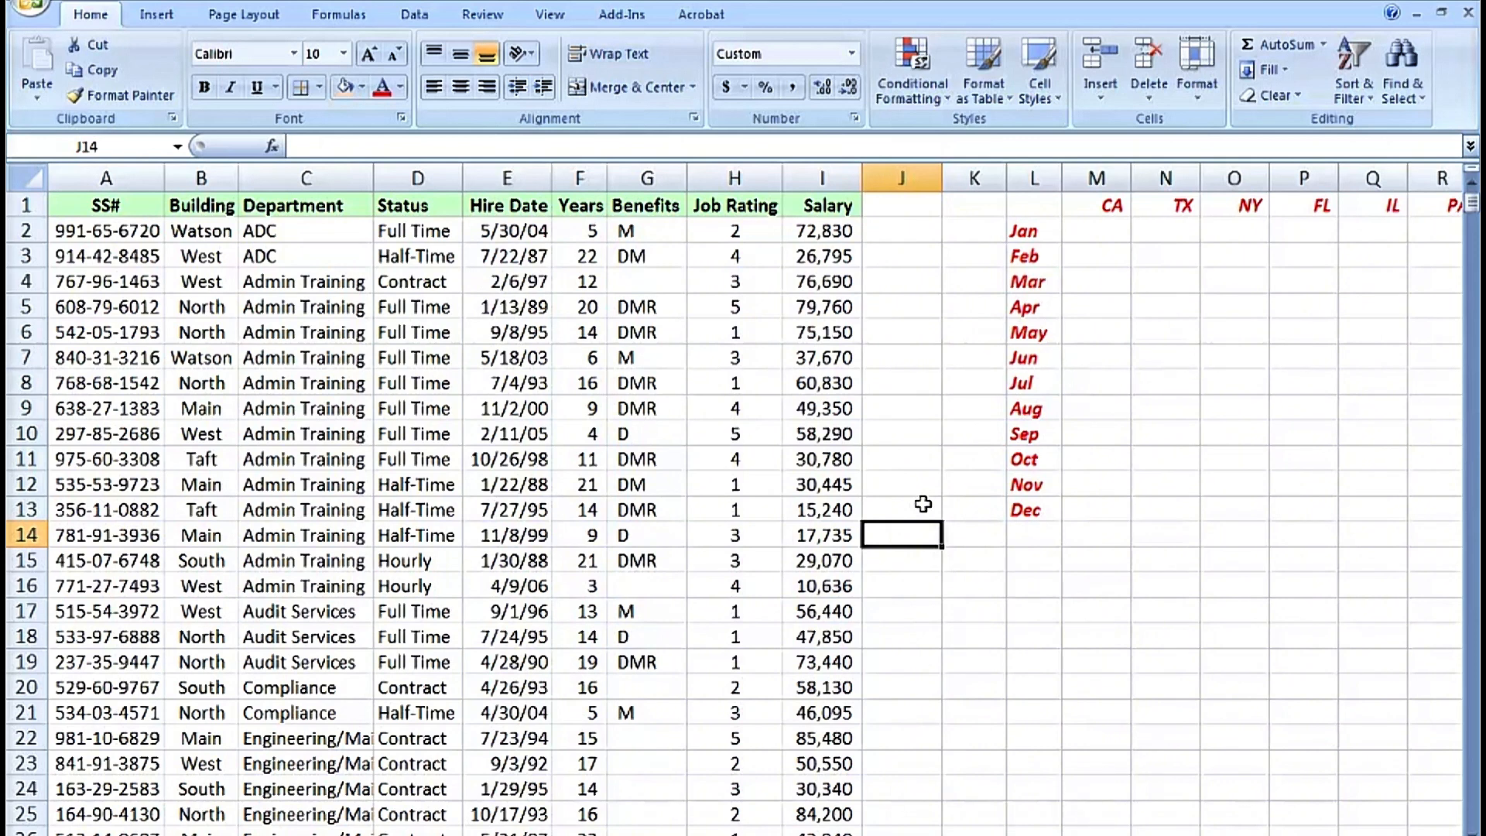
- Widen column N to roughly twice its width and enter the formula =RAND() in cell N7
{"action": "left_click", "coordinate": [1155, 361]}
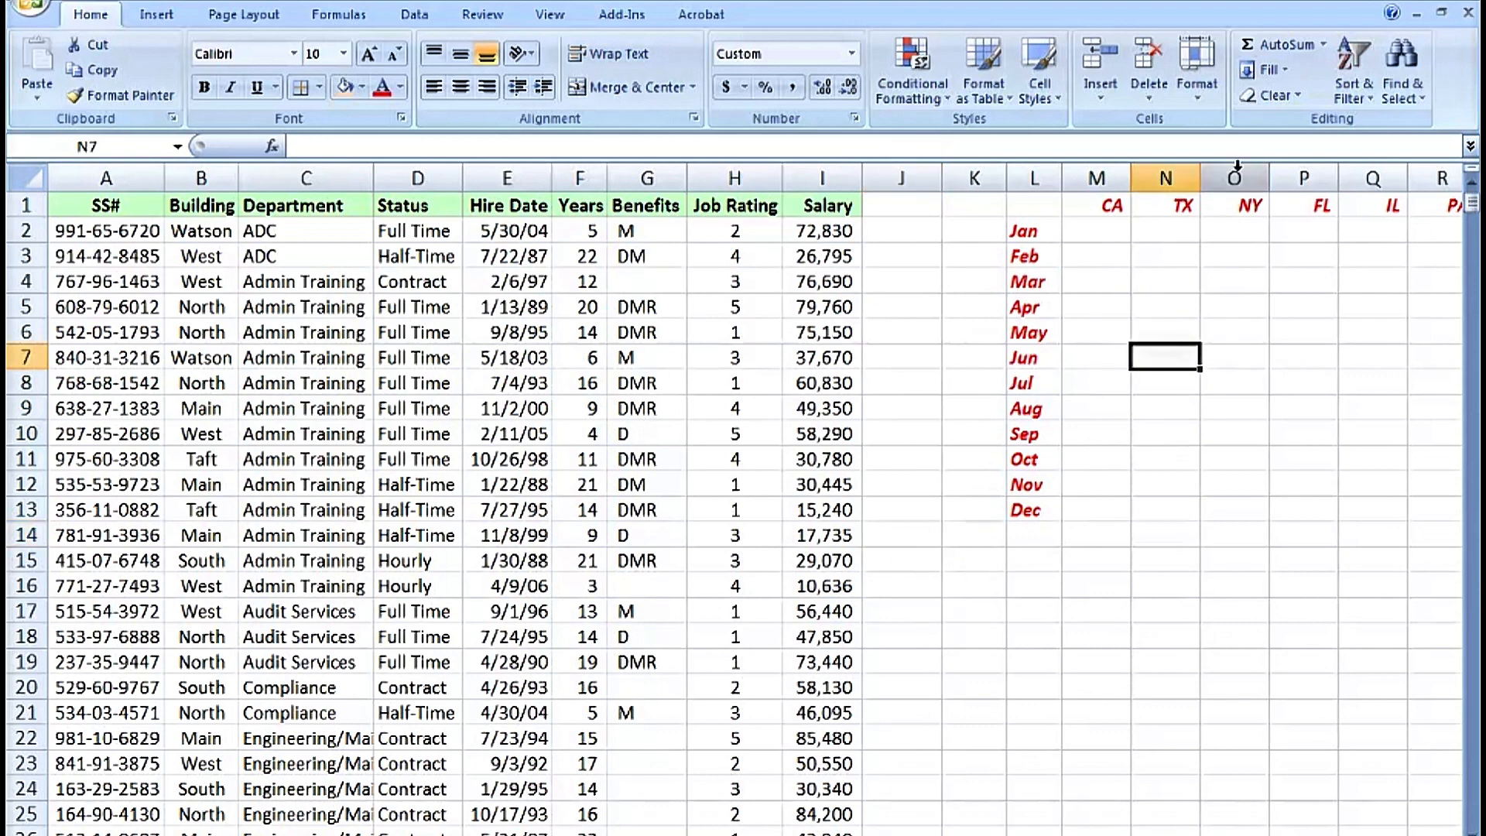
{"action": "left_click_drag", "start_coordinate": [1203, 179], "coordinate": [1269, 174]}
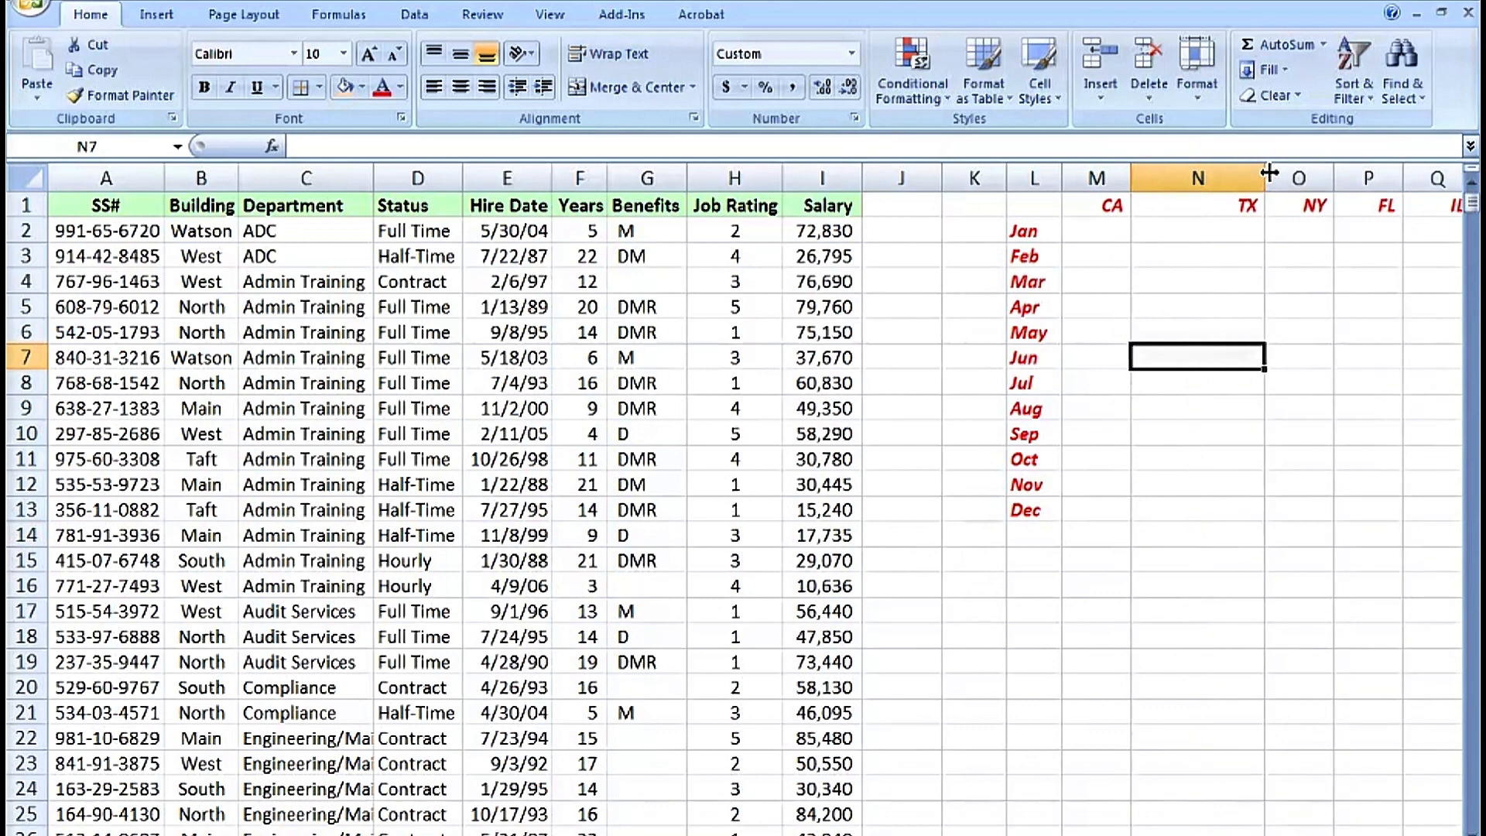
{"action": "type", "text": "=rand"}
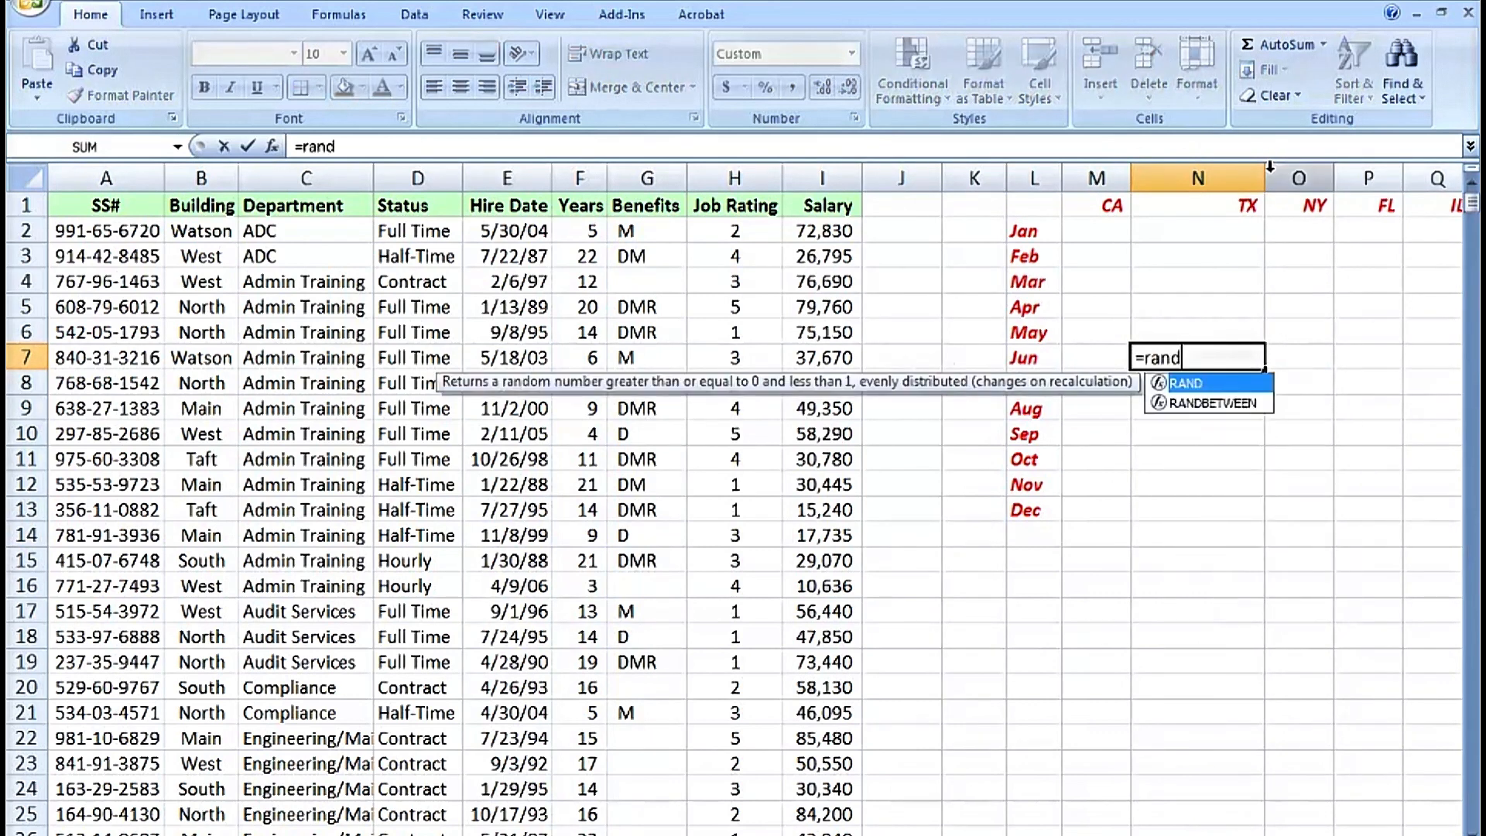
{"action": "type", "text": "("}
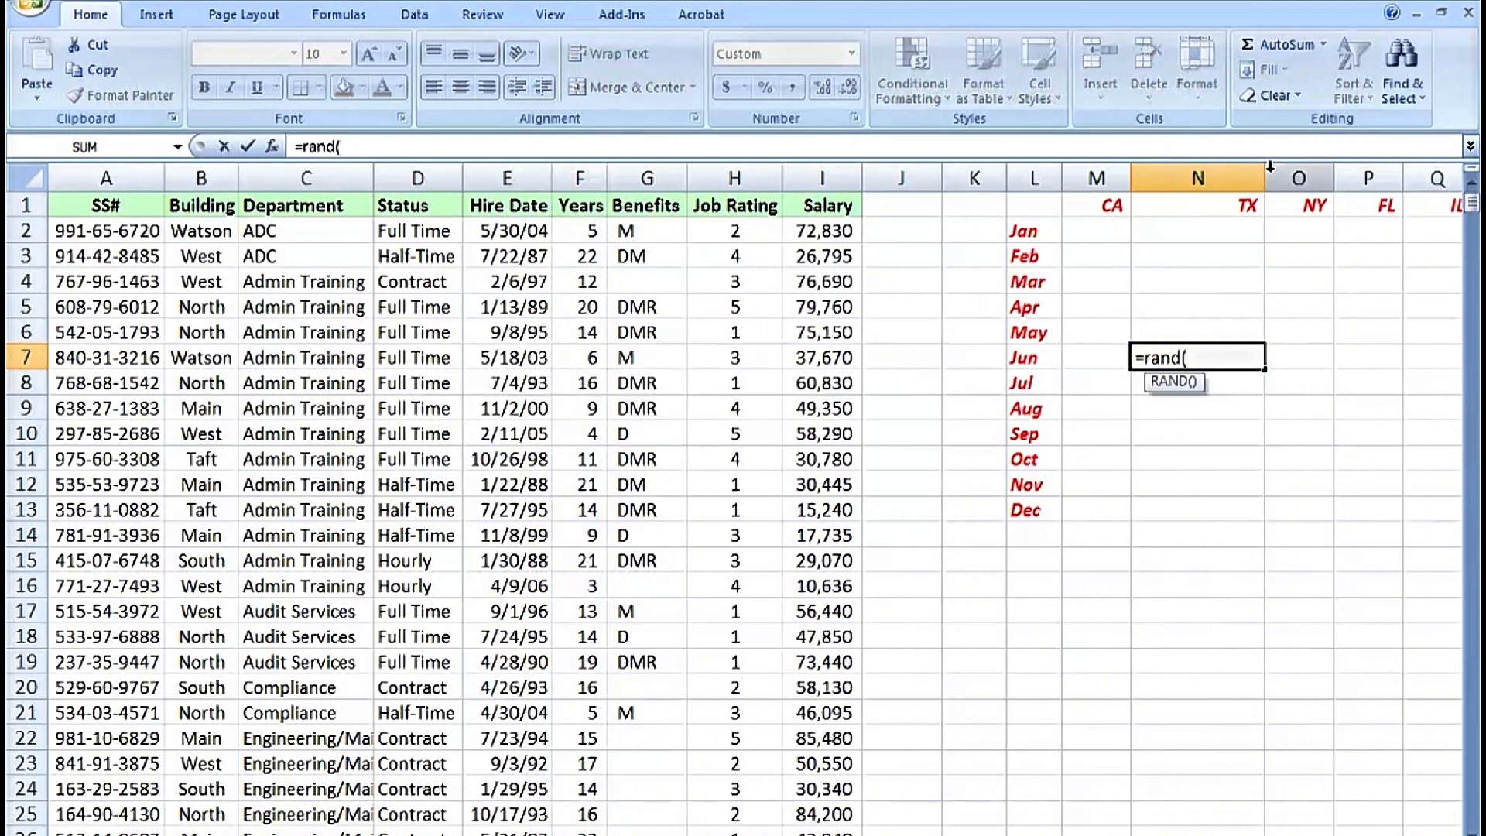
{"action": "key", "text": "ctrl+Return"}
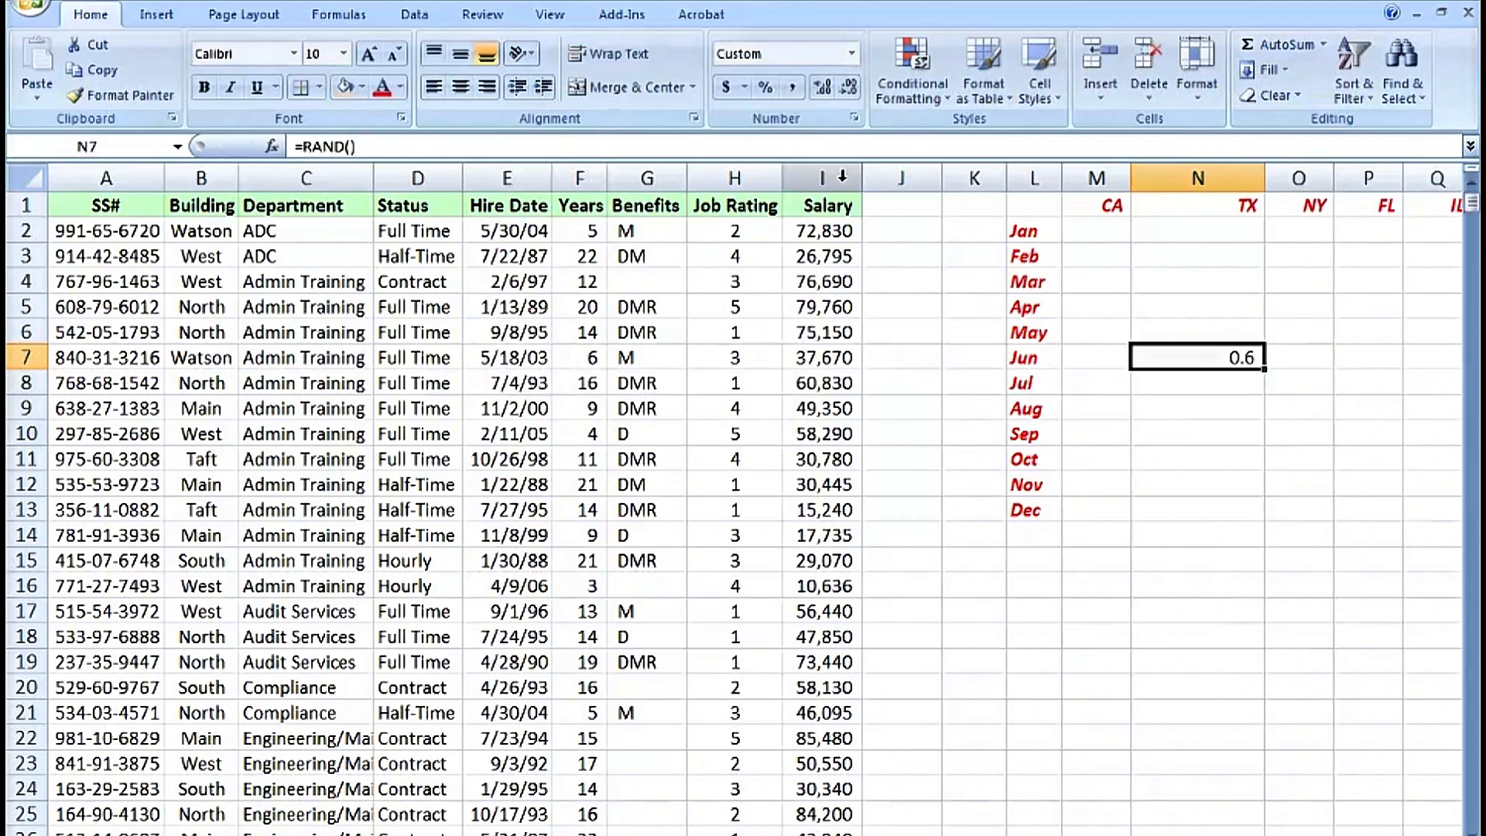
- Extend the number format of cell N7 to six decimal places and clear the cell's formula
{"action": "left_click", "coordinate": [822, 87]}
{"action": "left_click", "coordinate": [822, 87]}
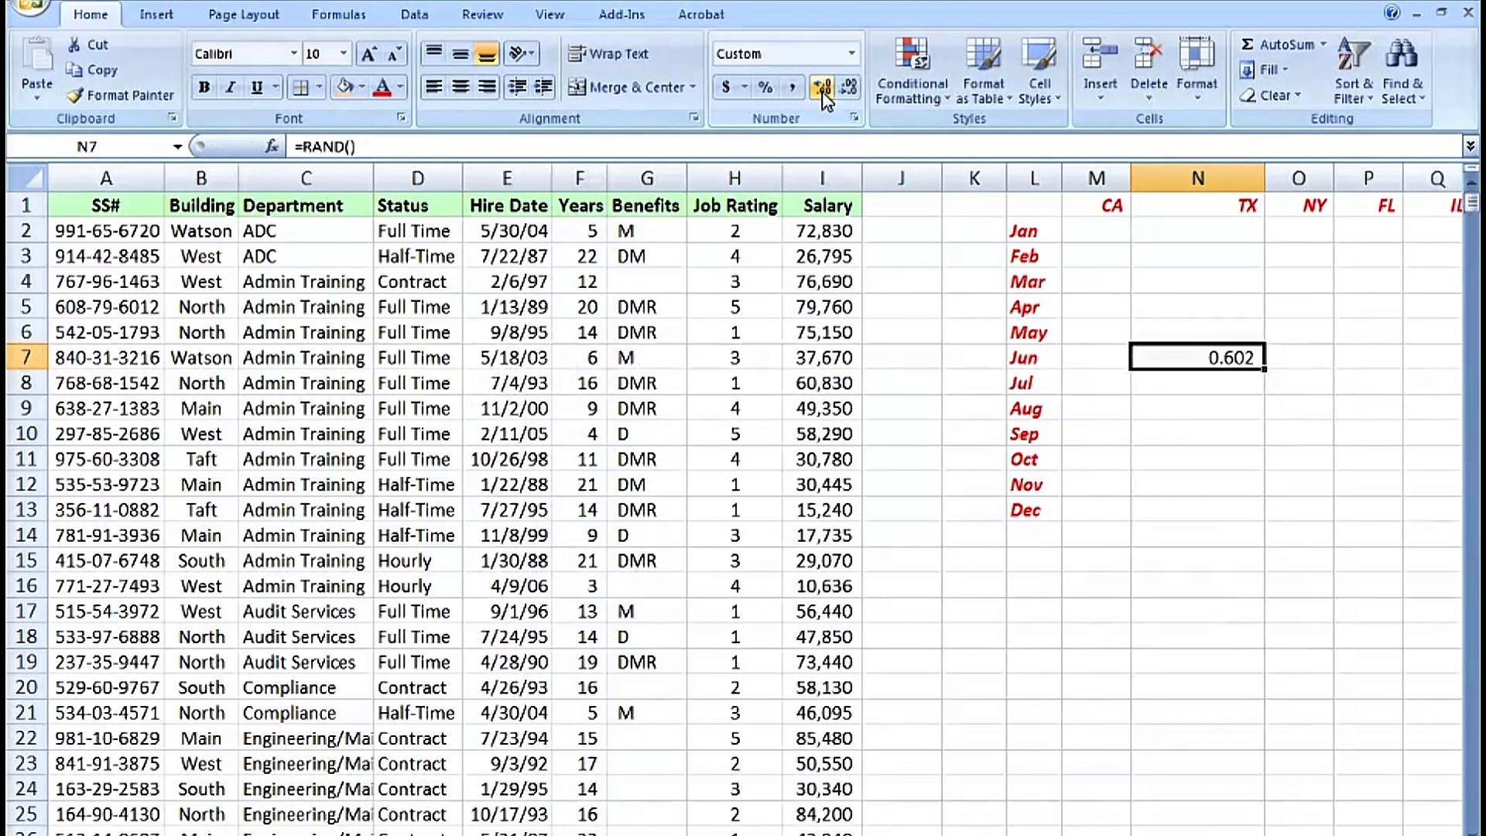
{"action": "left_click", "coordinate": [822, 88]}
{"action": "left_click", "coordinate": [822, 88]}
{"action": "left_click", "coordinate": [822, 91]}
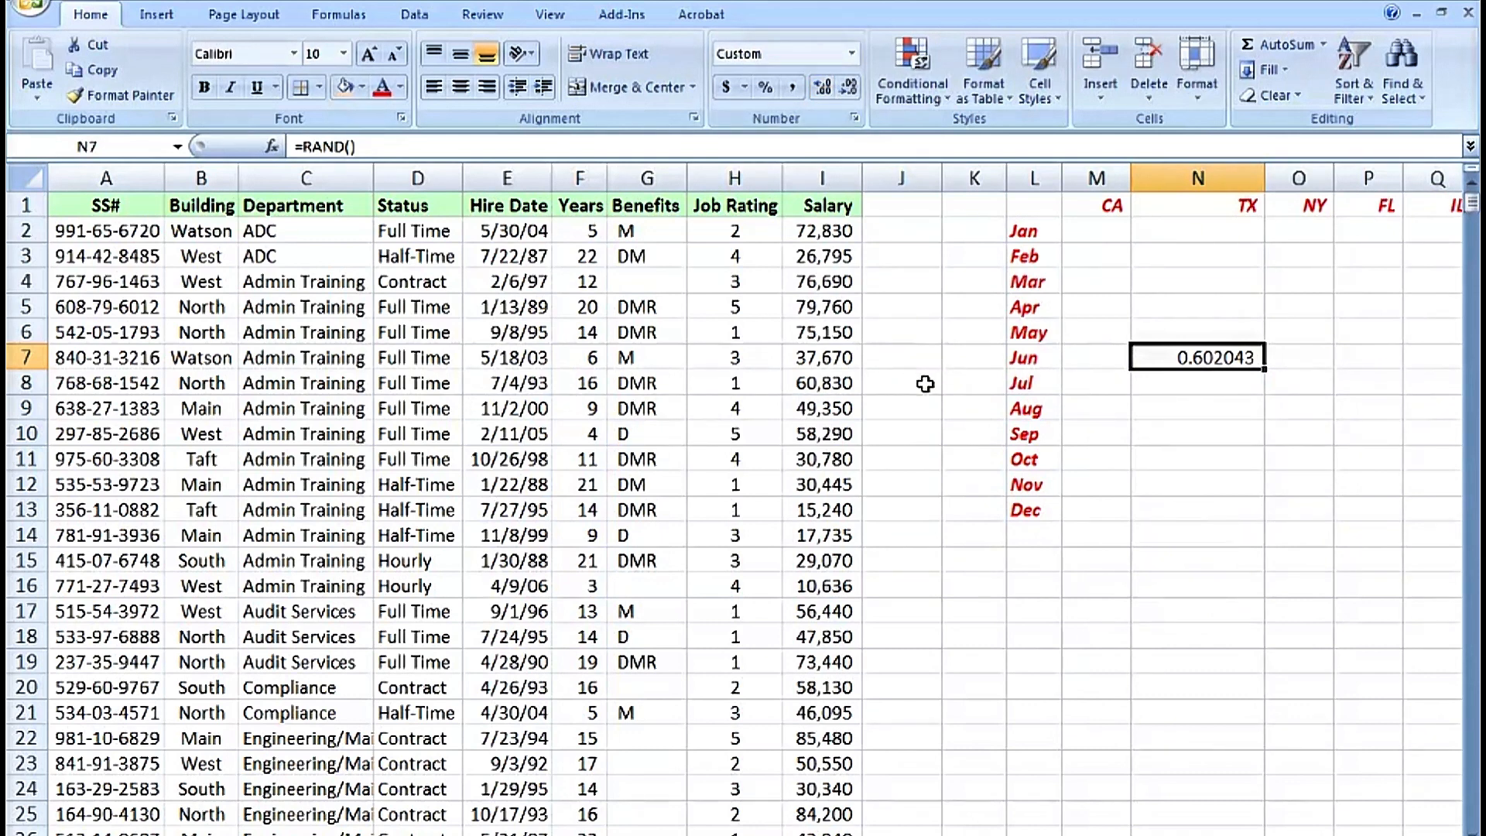
{"action": "key", "text": "Delete"}
{"action": "left_click", "coordinate": [483, 311]}
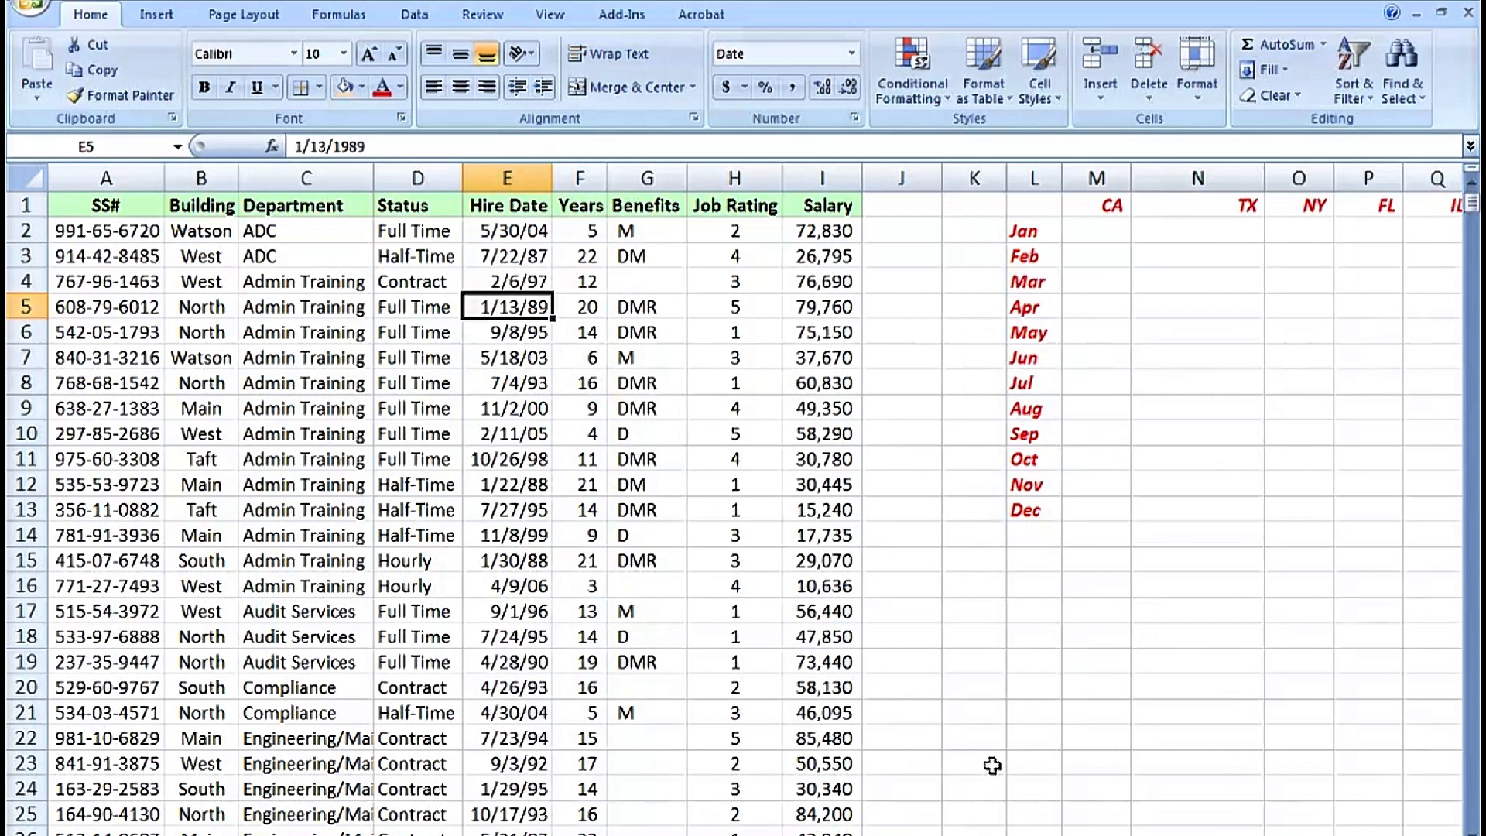
- Enter the formula =RAND() in cell J2, beside the first record's salary
{"action": "left_click", "coordinate": [898, 232]}
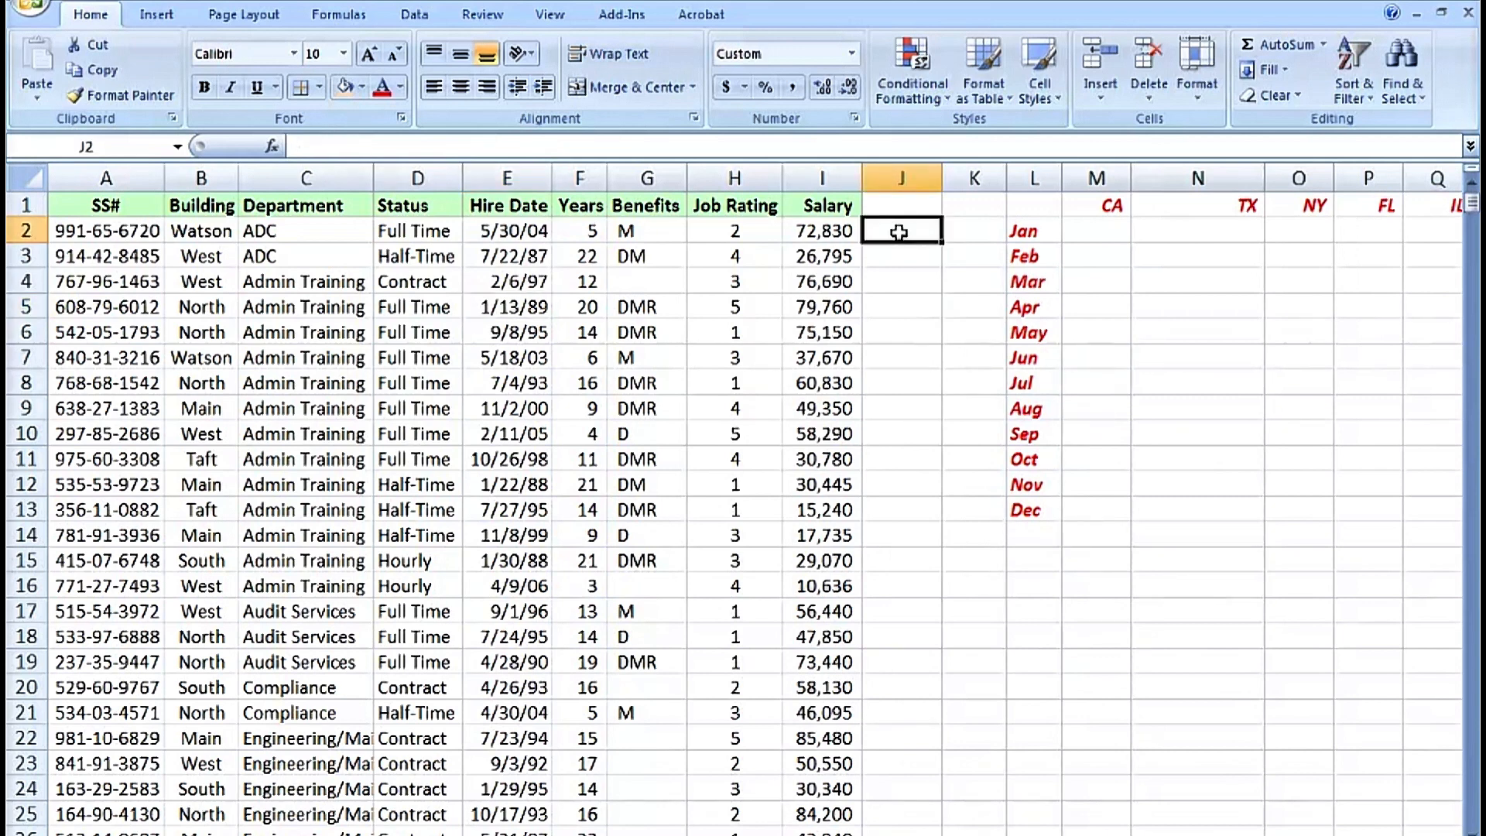
{"action": "type", "text": "=ran"}
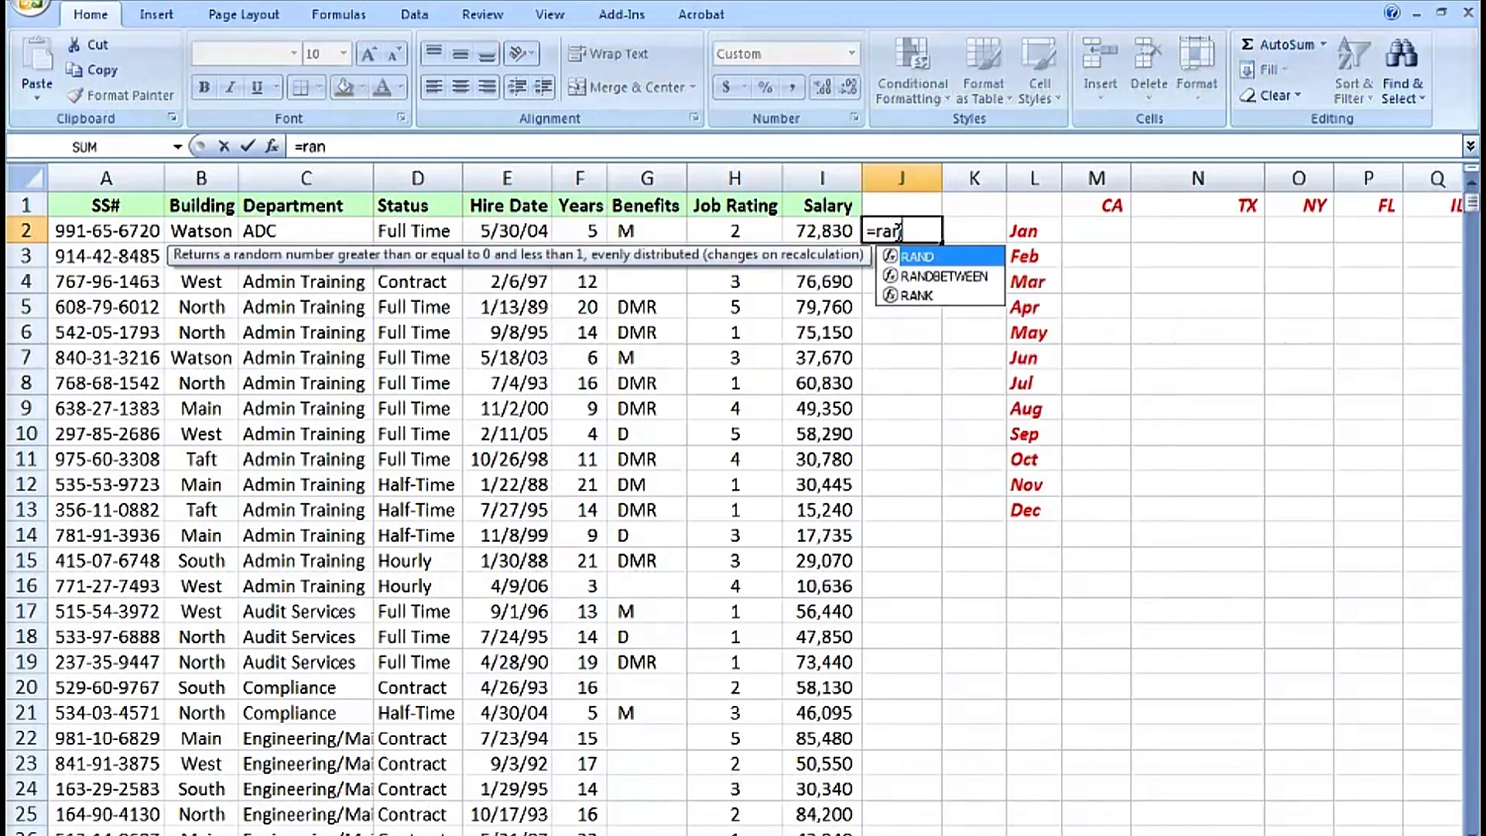
{"action": "type", "text": "d()"}
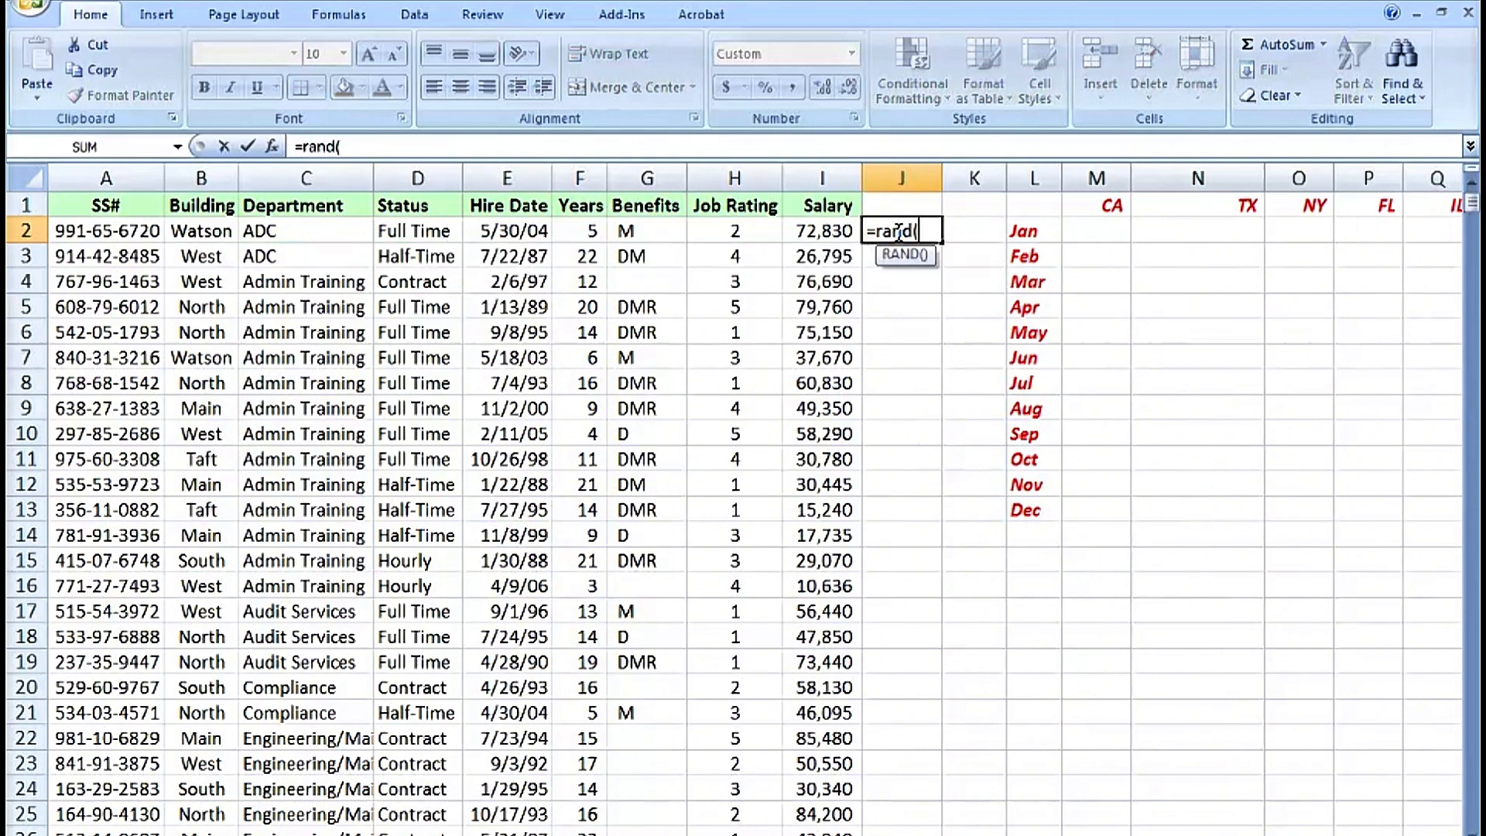
{"action": "key", "text": "ctrl+Return"}
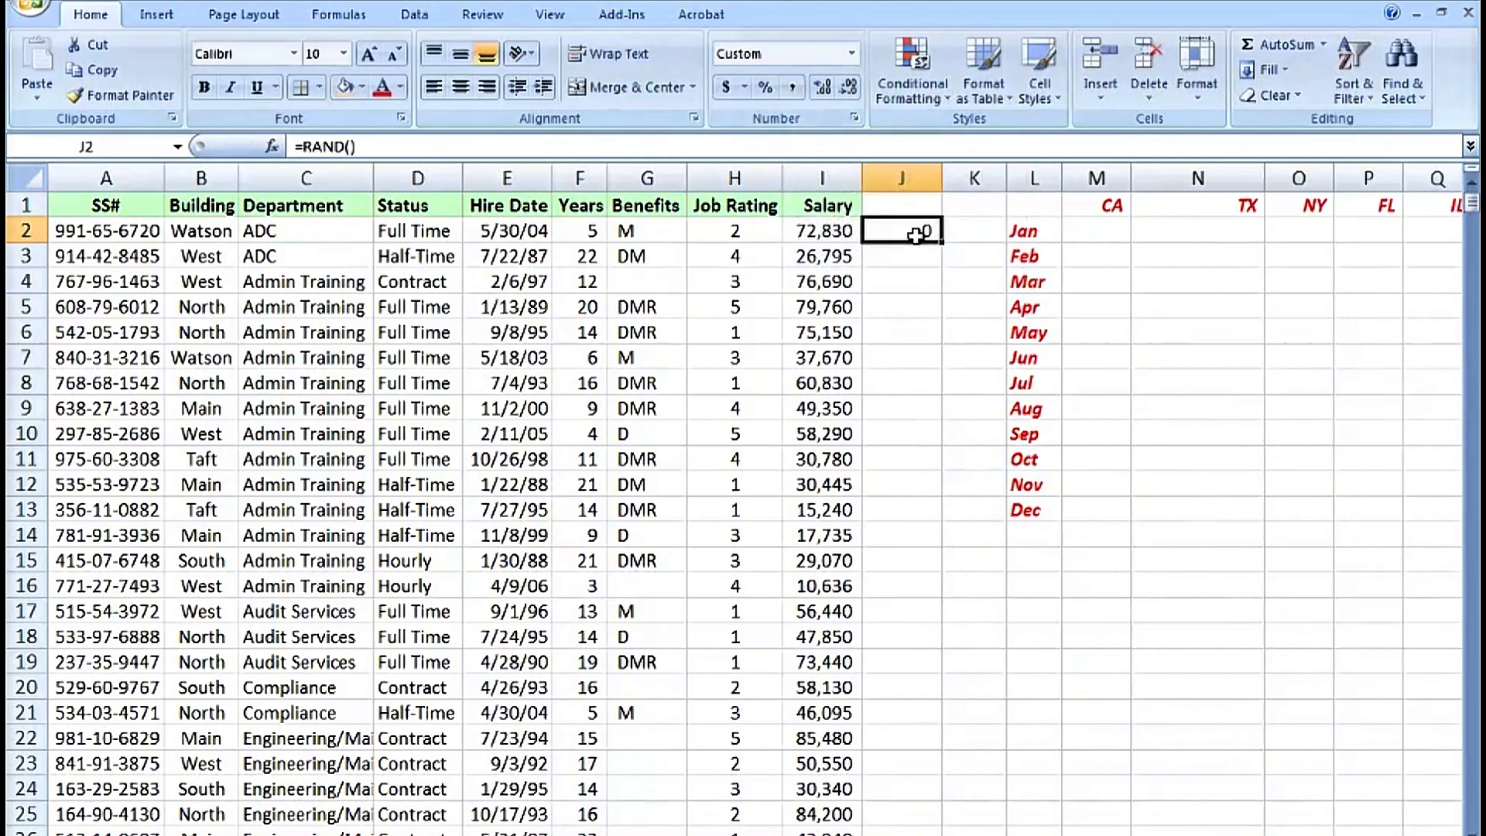
- Format J2 to three decimal places and fill its formula down column J for all records
{"action": "left_click", "coordinate": [821, 85]}
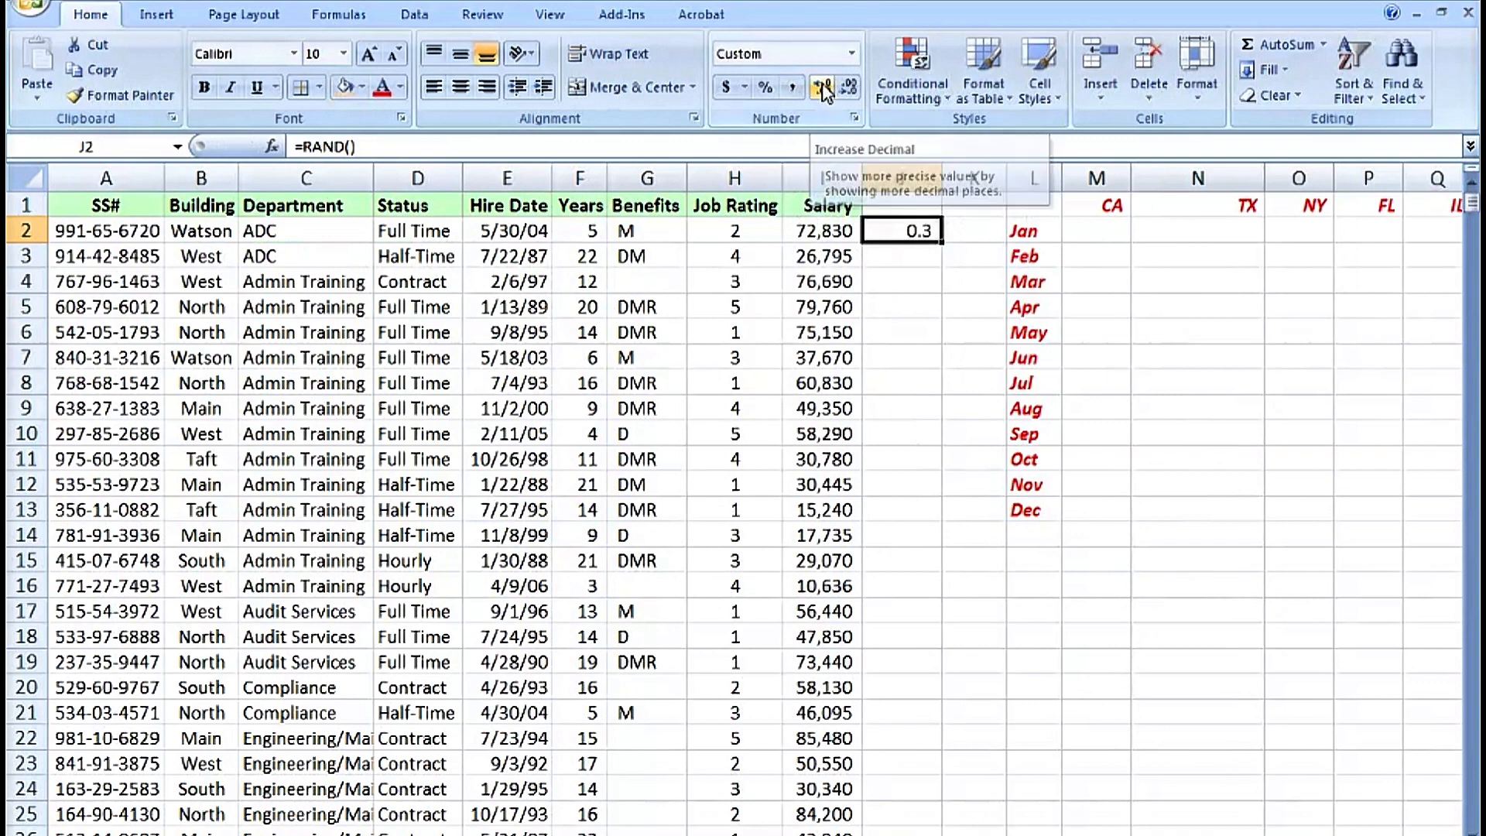
{"action": "left_click", "coordinate": [822, 85]}
{"action": "left_click", "coordinate": [822, 85]}
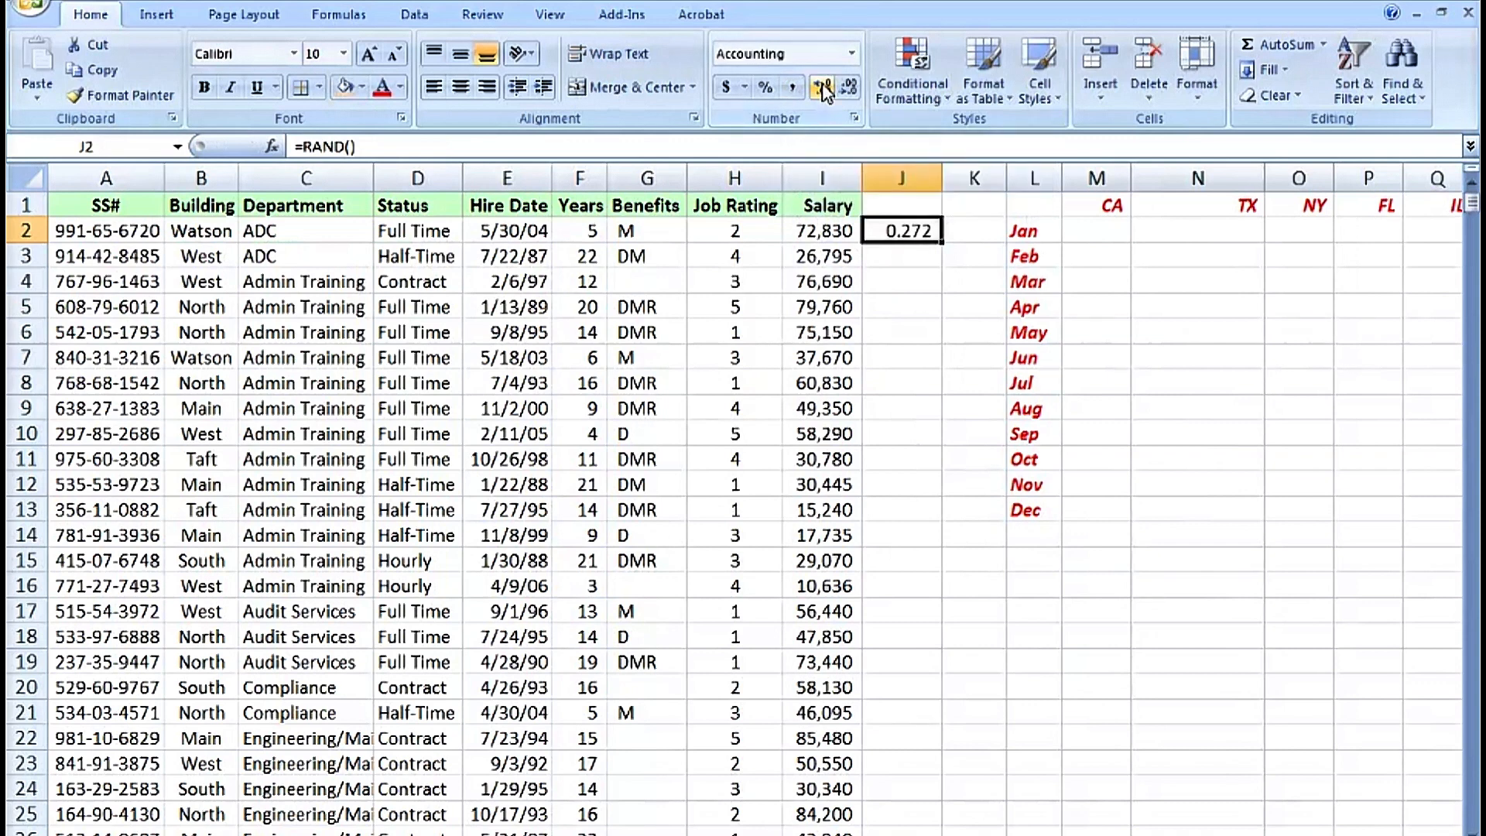
{"action": "double_click", "coordinate": [941, 243]}
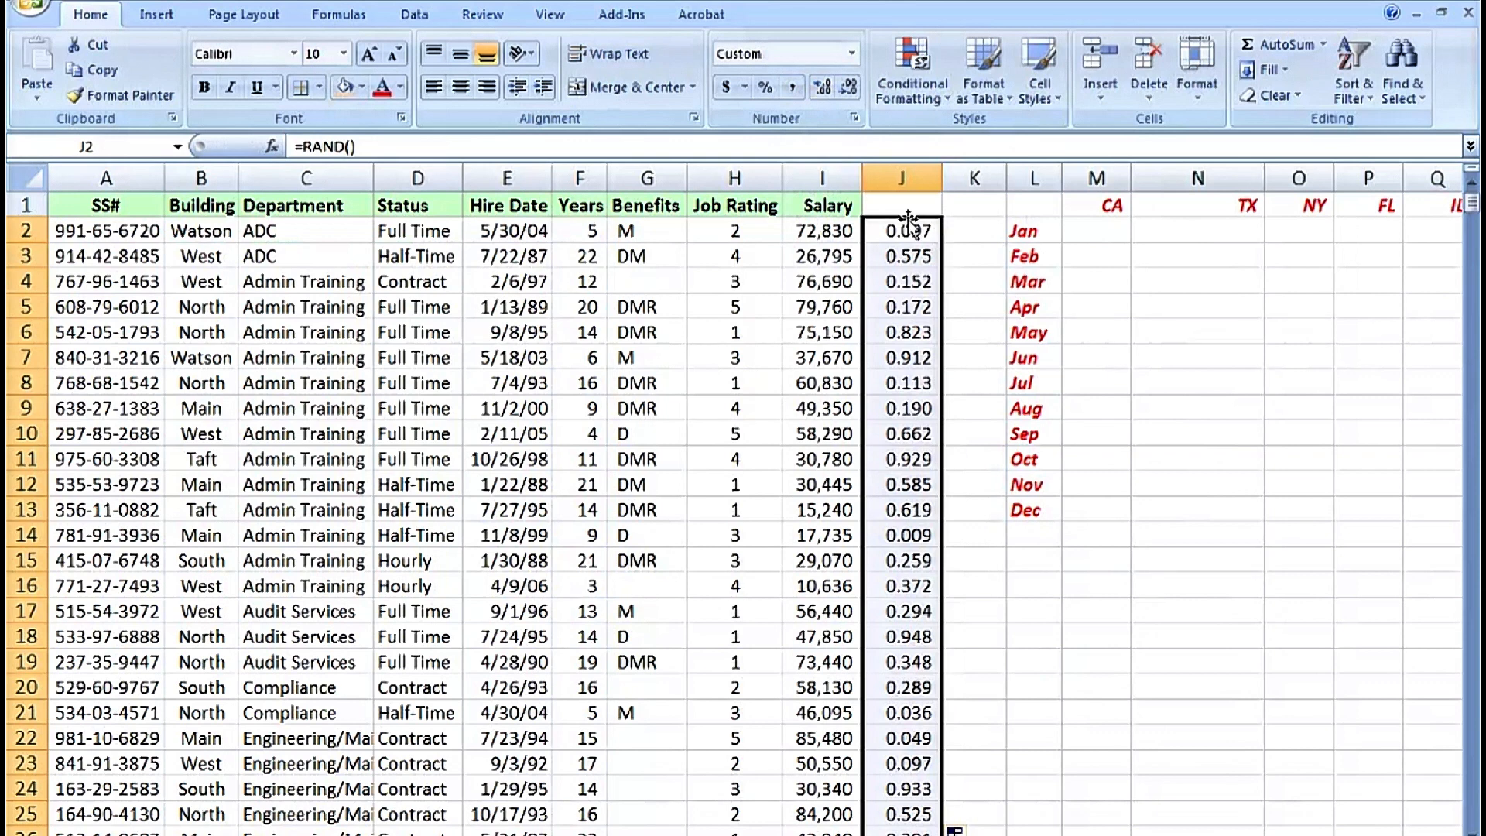
{"action": "left_click", "coordinate": [879, 260]}
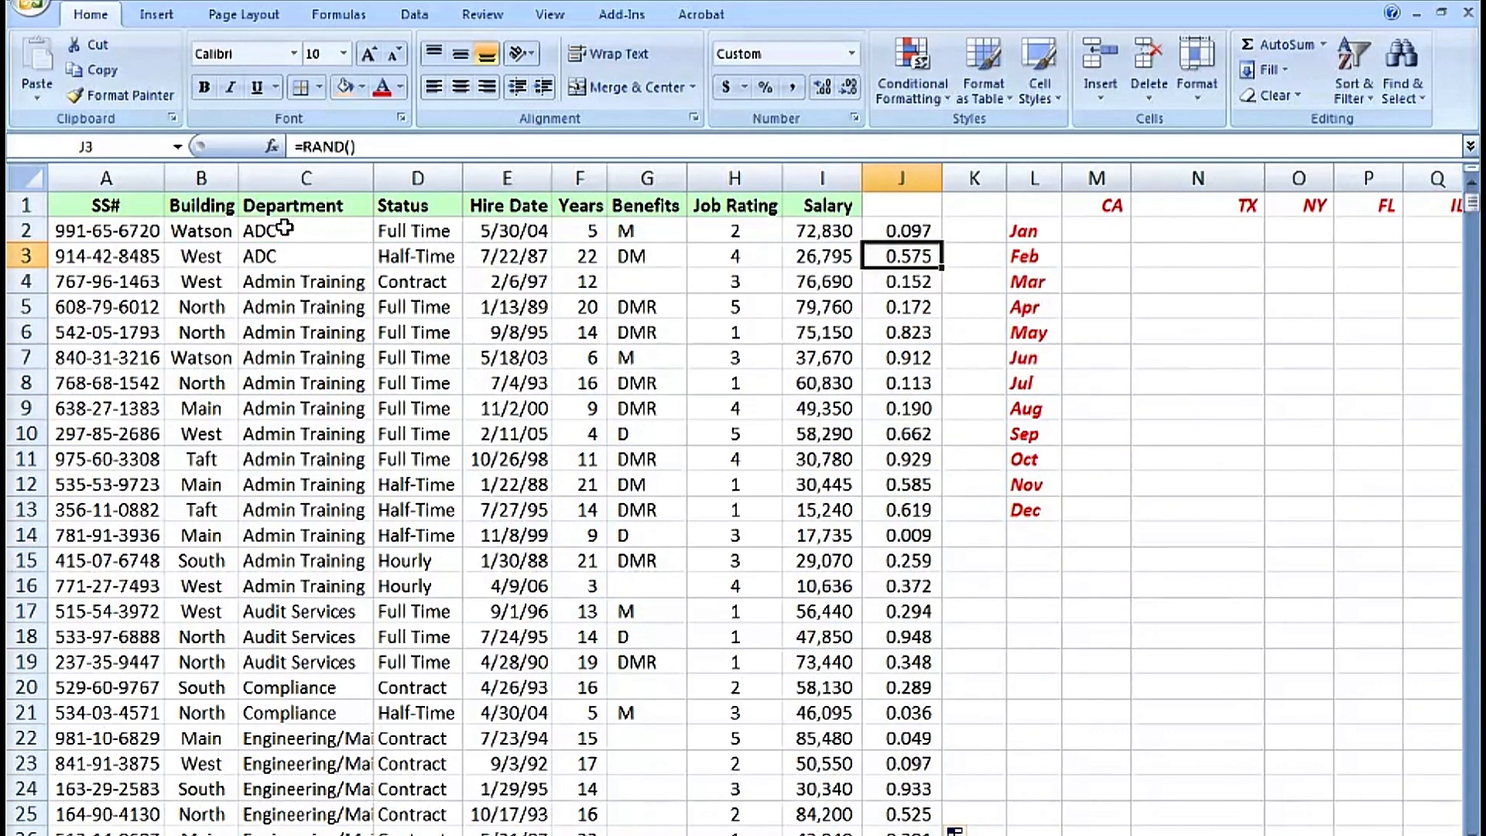
- Enter the temporary heading qq in cell J1 above the random numbers
{"action": "left_click", "coordinate": [897, 204]}
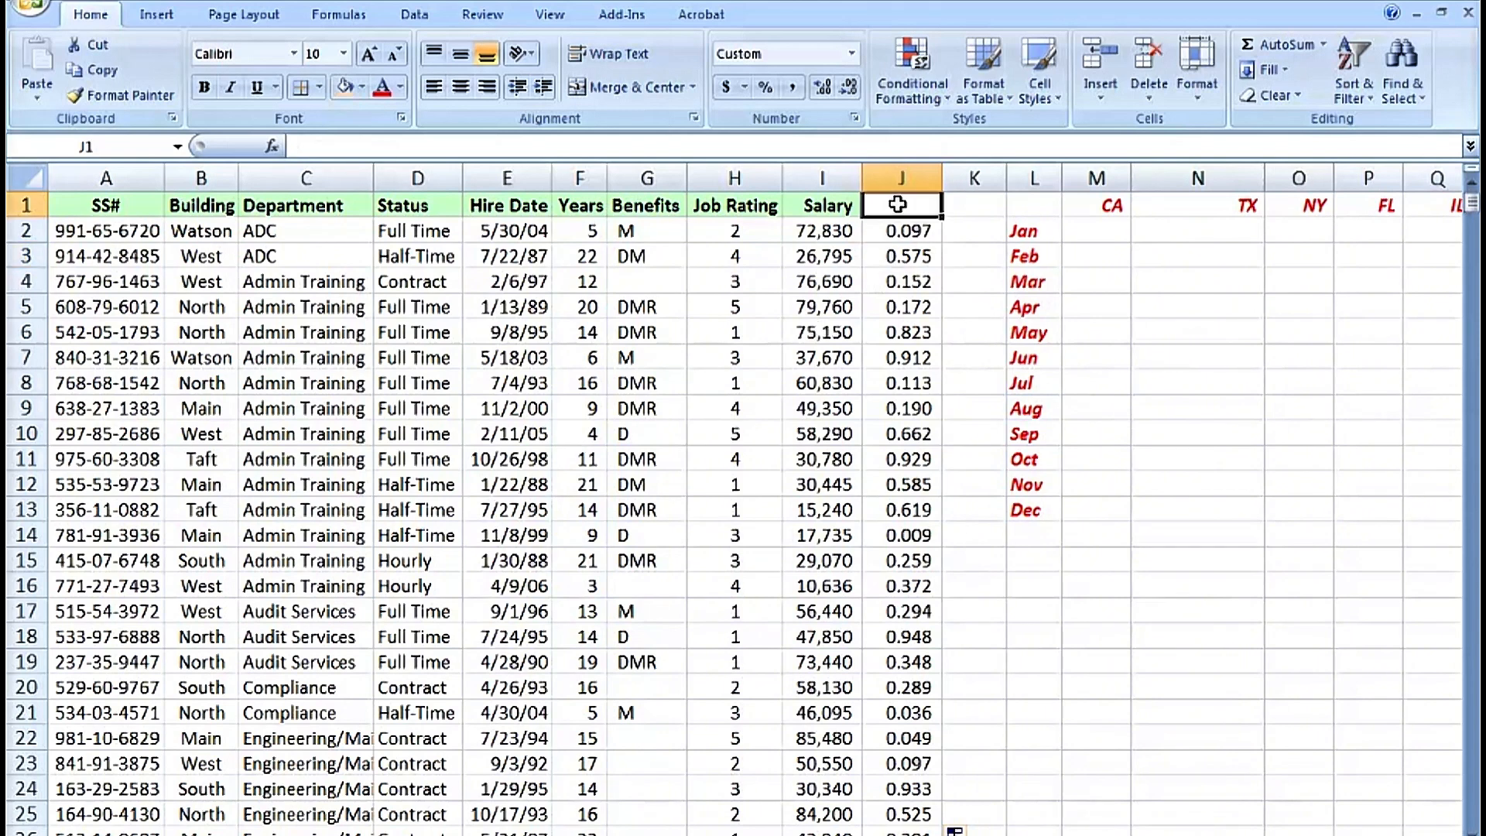
{"action": "type", "text": "qq"}
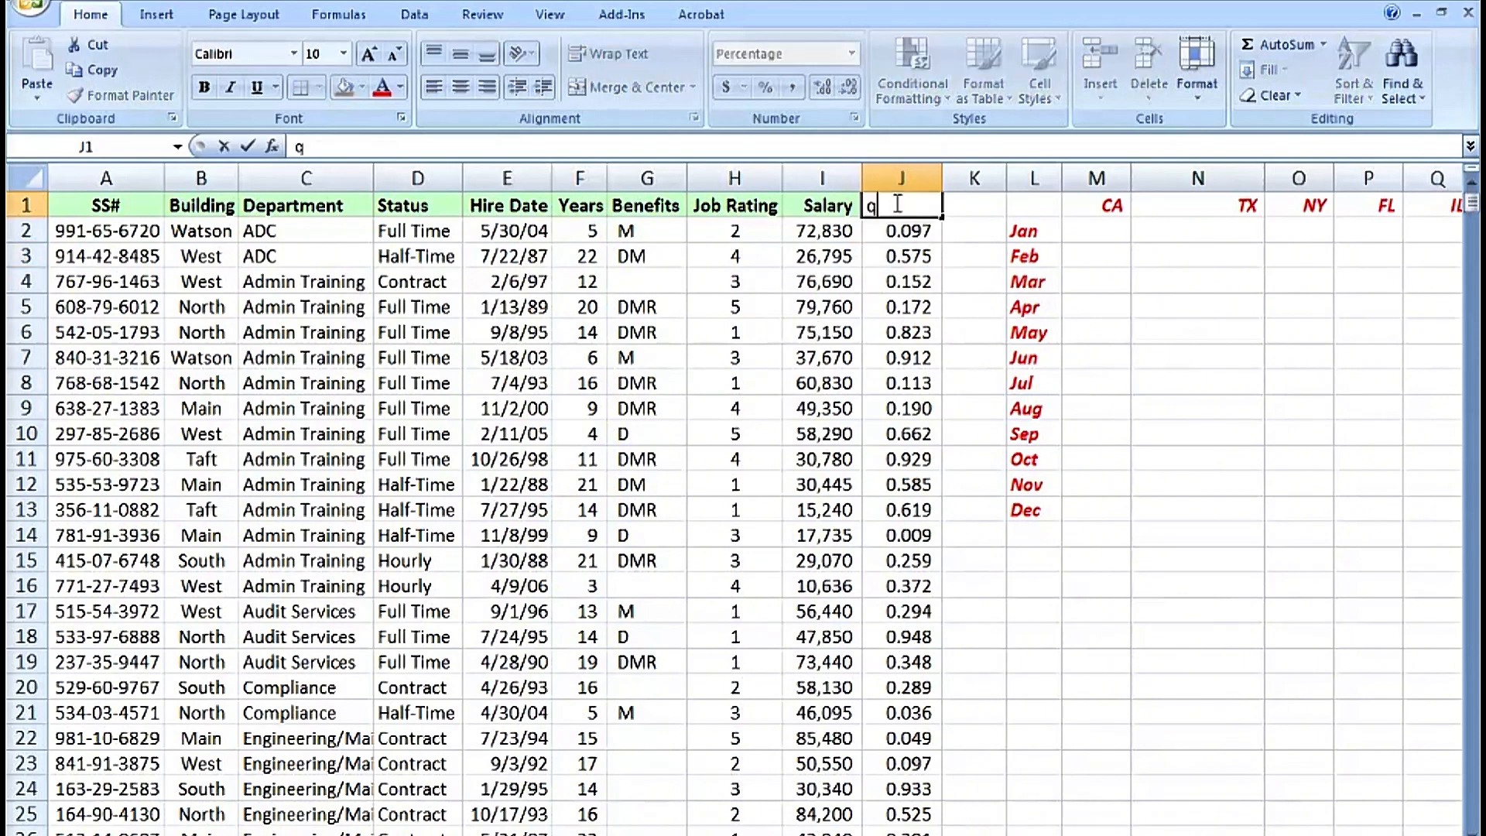
{"action": "left_click", "coordinate": [846, 283]}
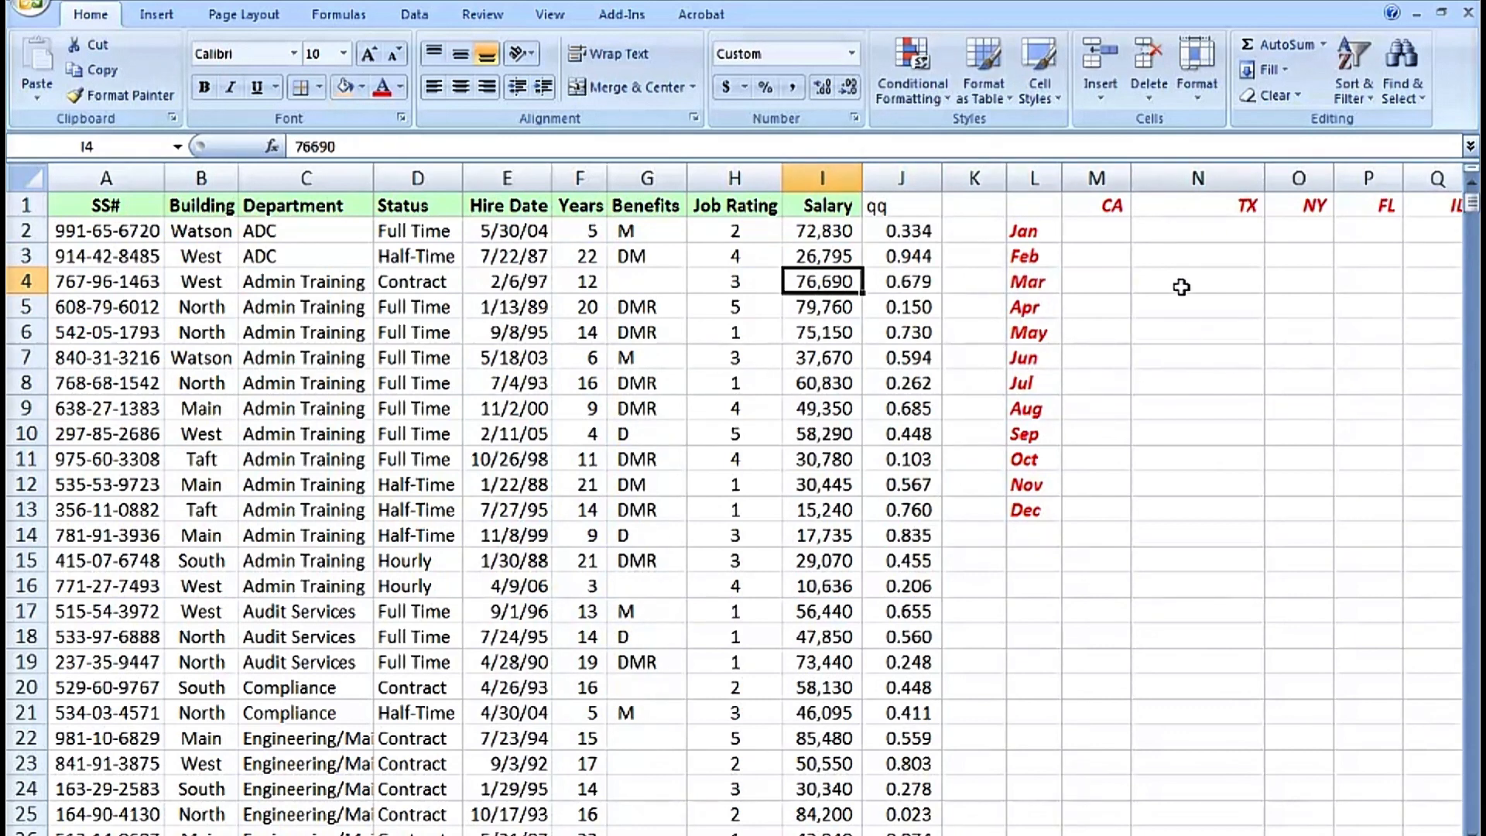
- Enter 7 in cell N4 and delete it again to recalculate the random numbers in column J
{"action": "left_click", "coordinate": [1143, 281]}
{"action": "type", "text": "7"}
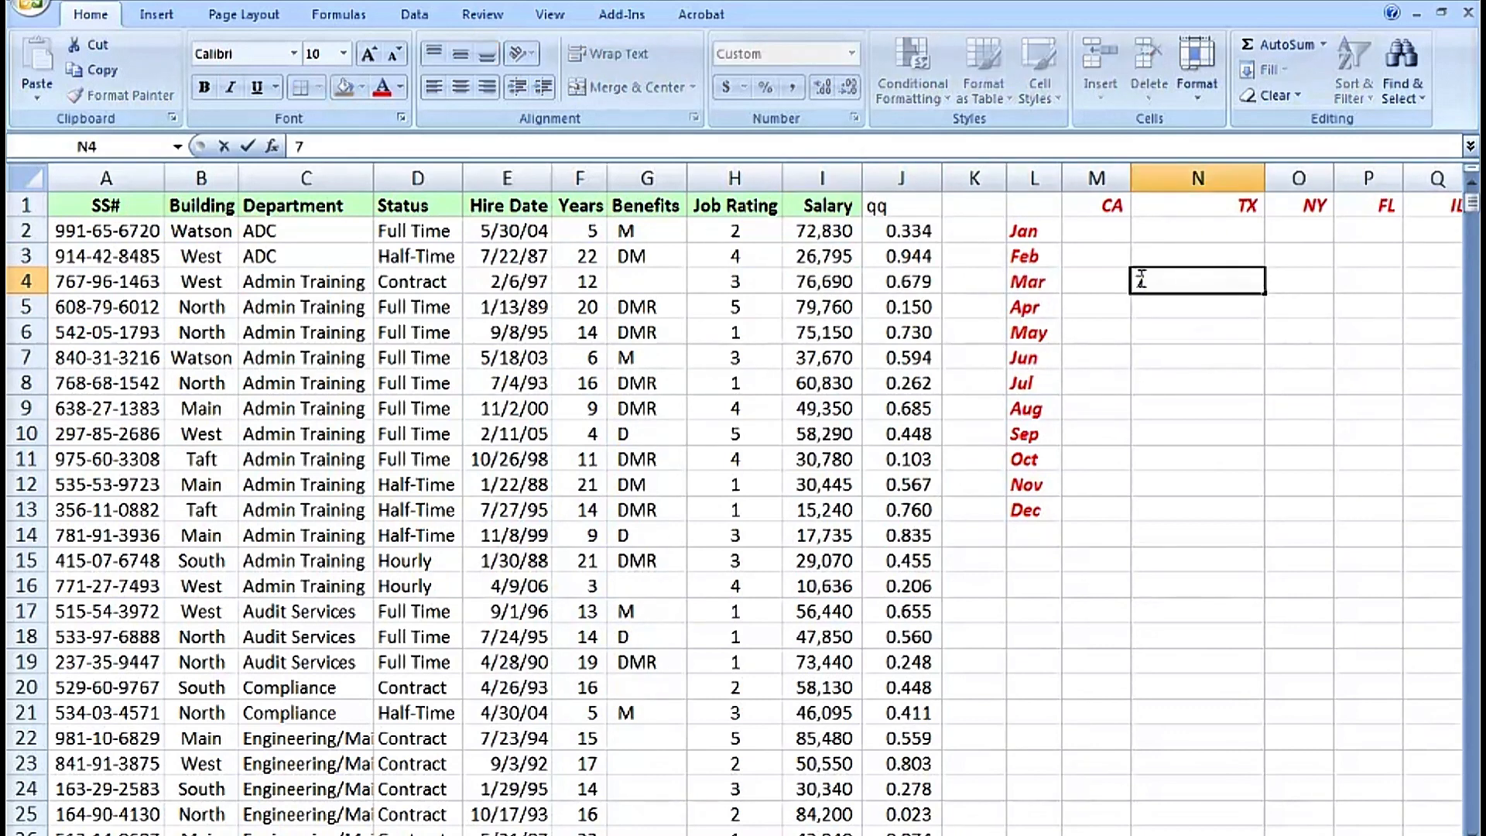
{"action": "key", "text": "Return"}
{"action": "left_click", "coordinate": [1146, 279]}
{"action": "key", "text": "Delete"}
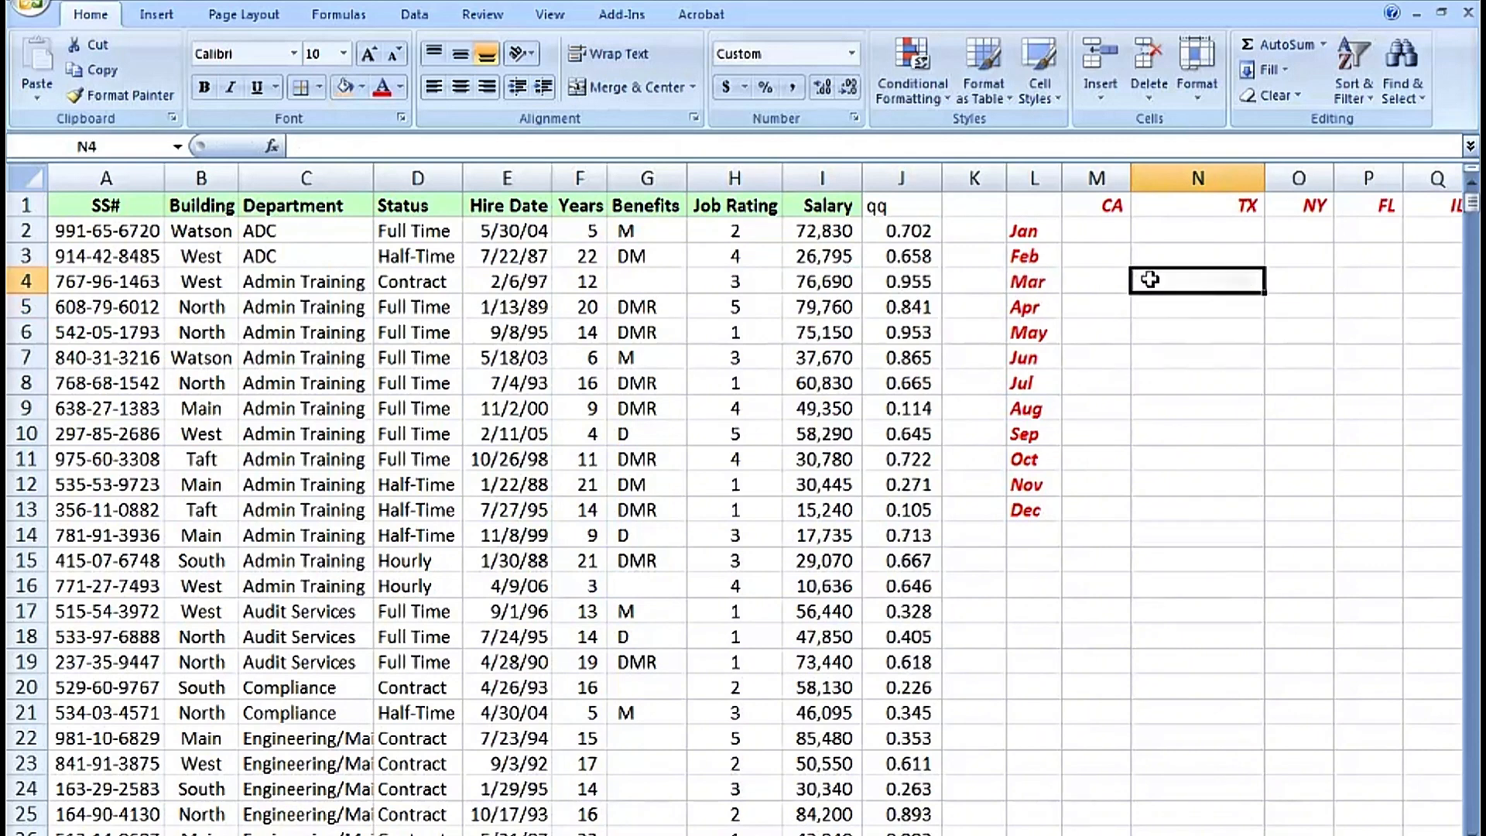
- Sort the employee list in ascending order by the random numbers in column J
{"action": "left_click", "coordinate": [910, 280]}
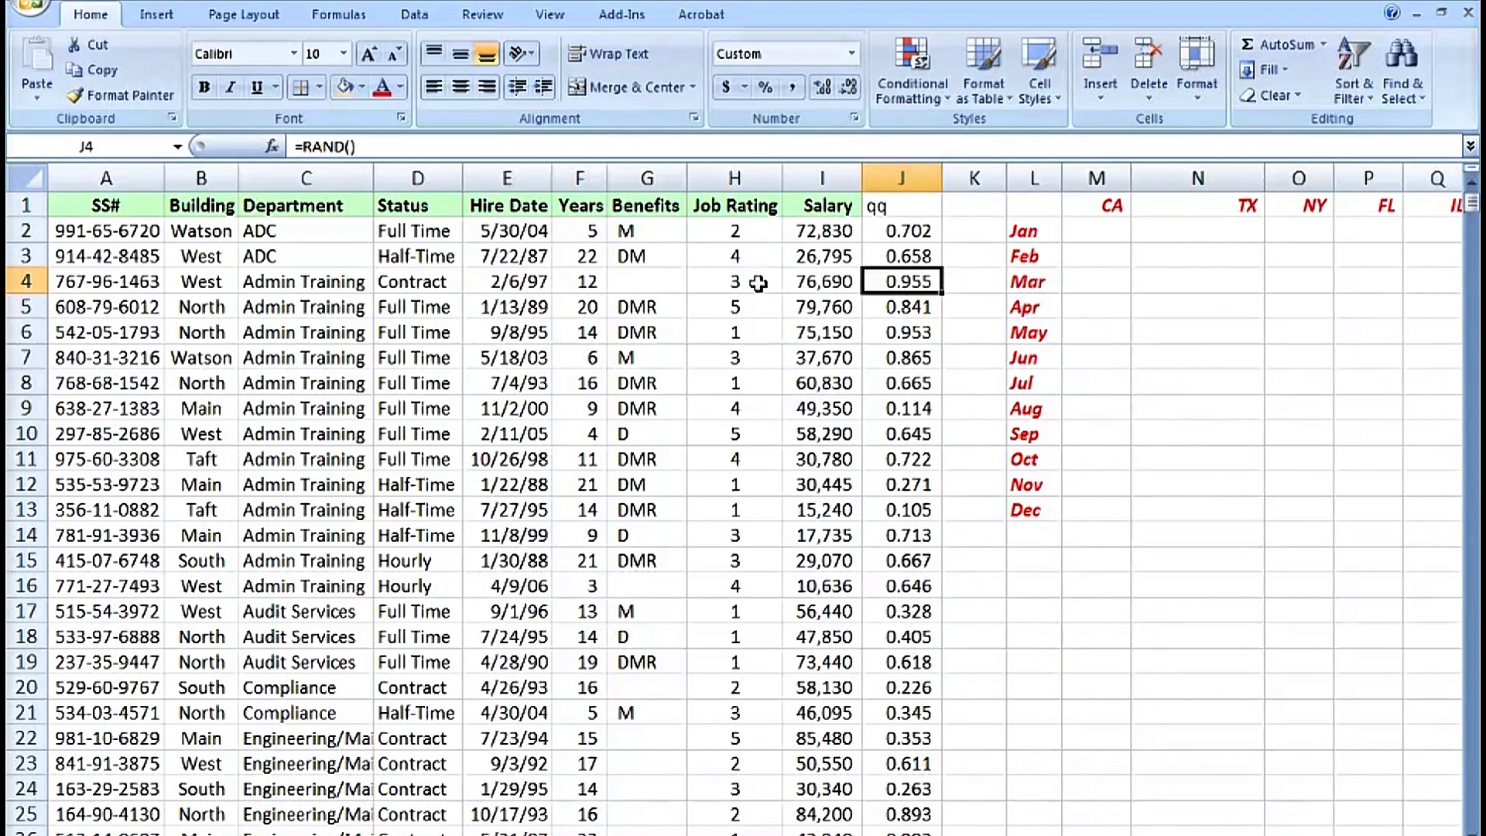
{"action": "left_click", "coordinate": [416, 17]}
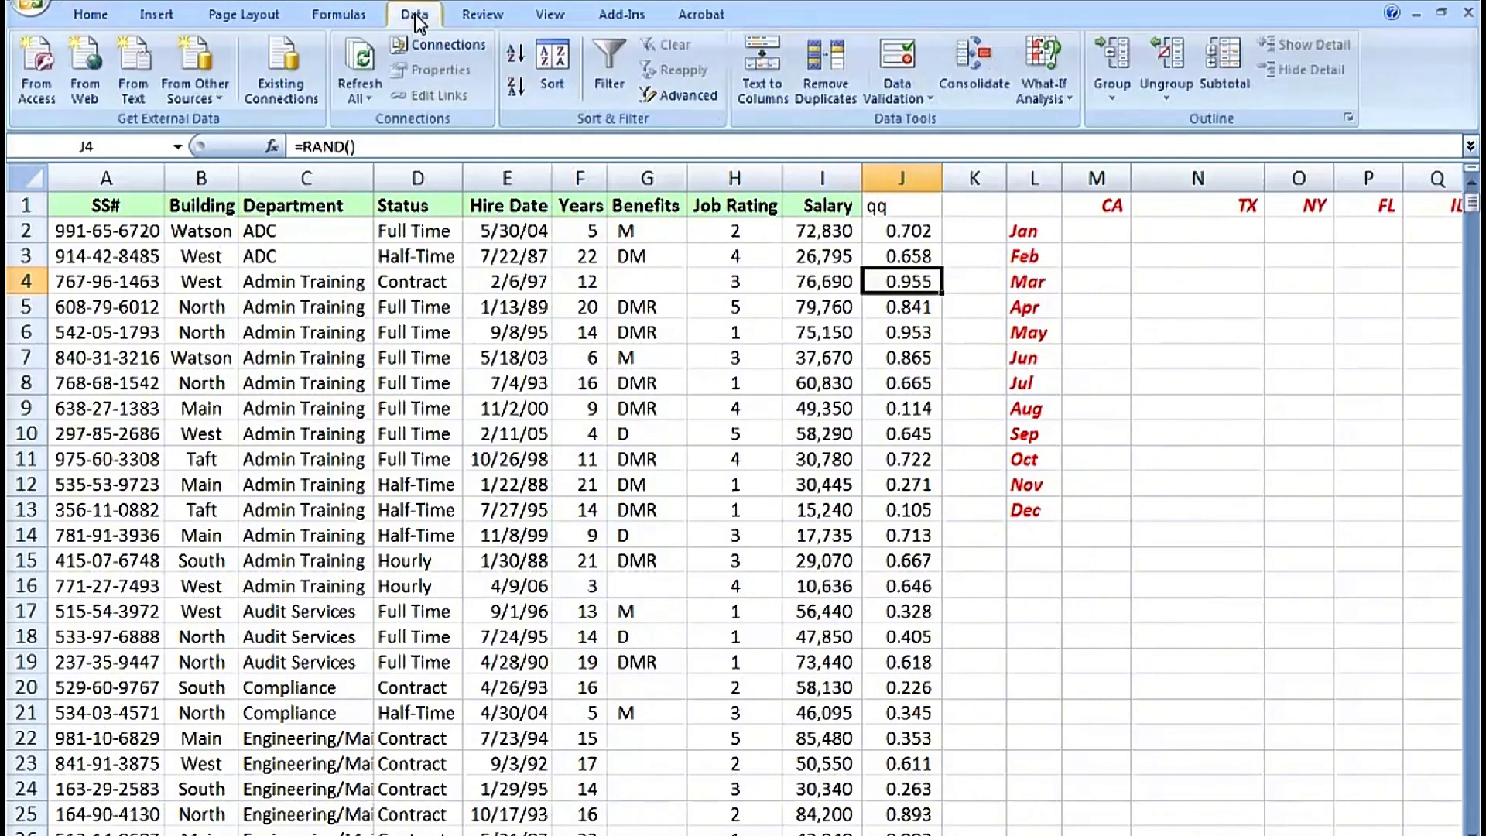
{"action": "left_click", "coordinate": [516, 59]}
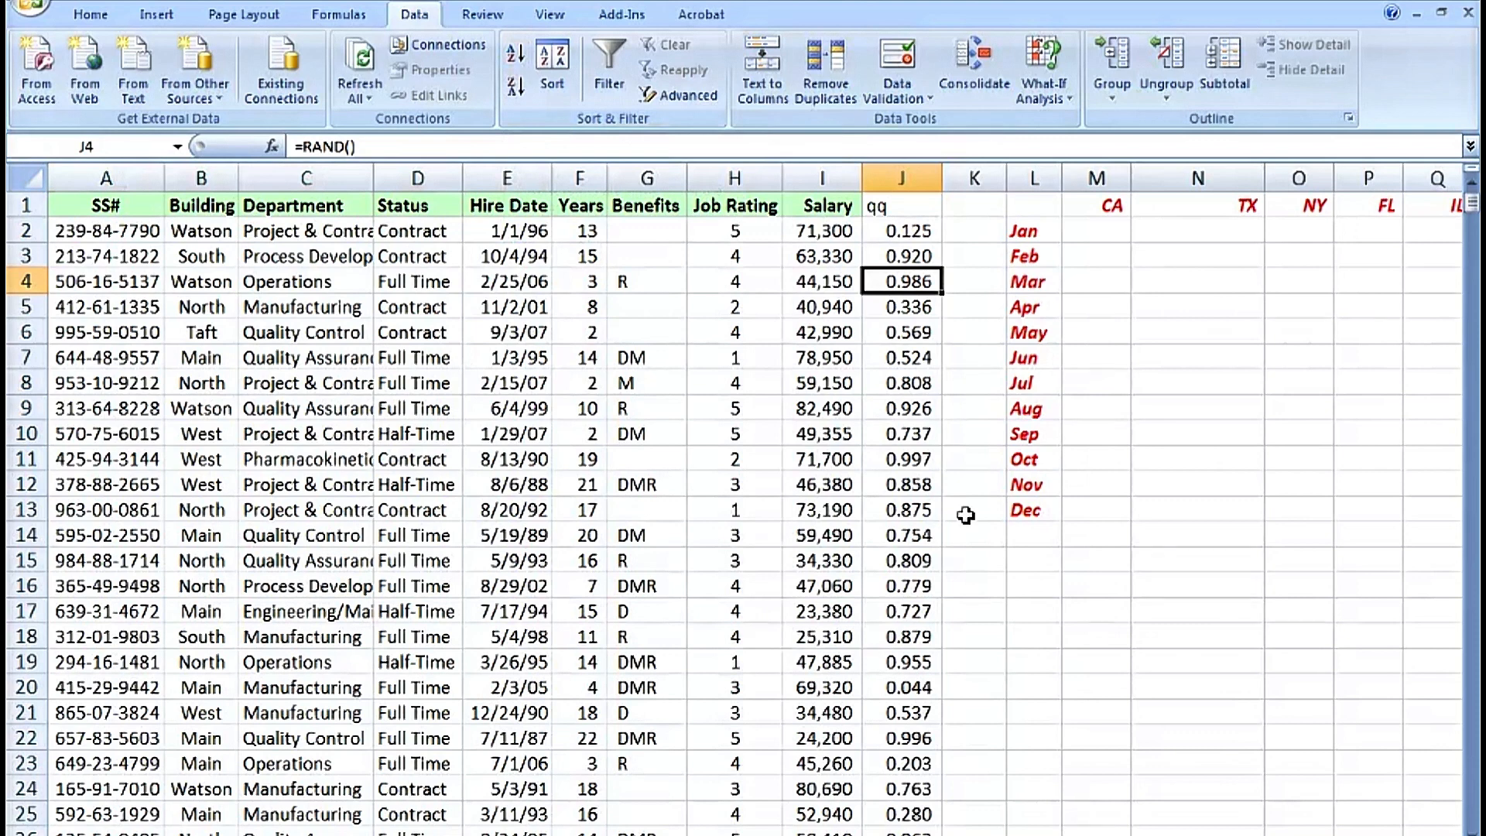
- Examine the random numbers in column J and the reordered employee records in columns A to I
{"action": "left_click", "coordinate": [875, 232]}
{"action": "left_click", "coordinate": [879, 256]}
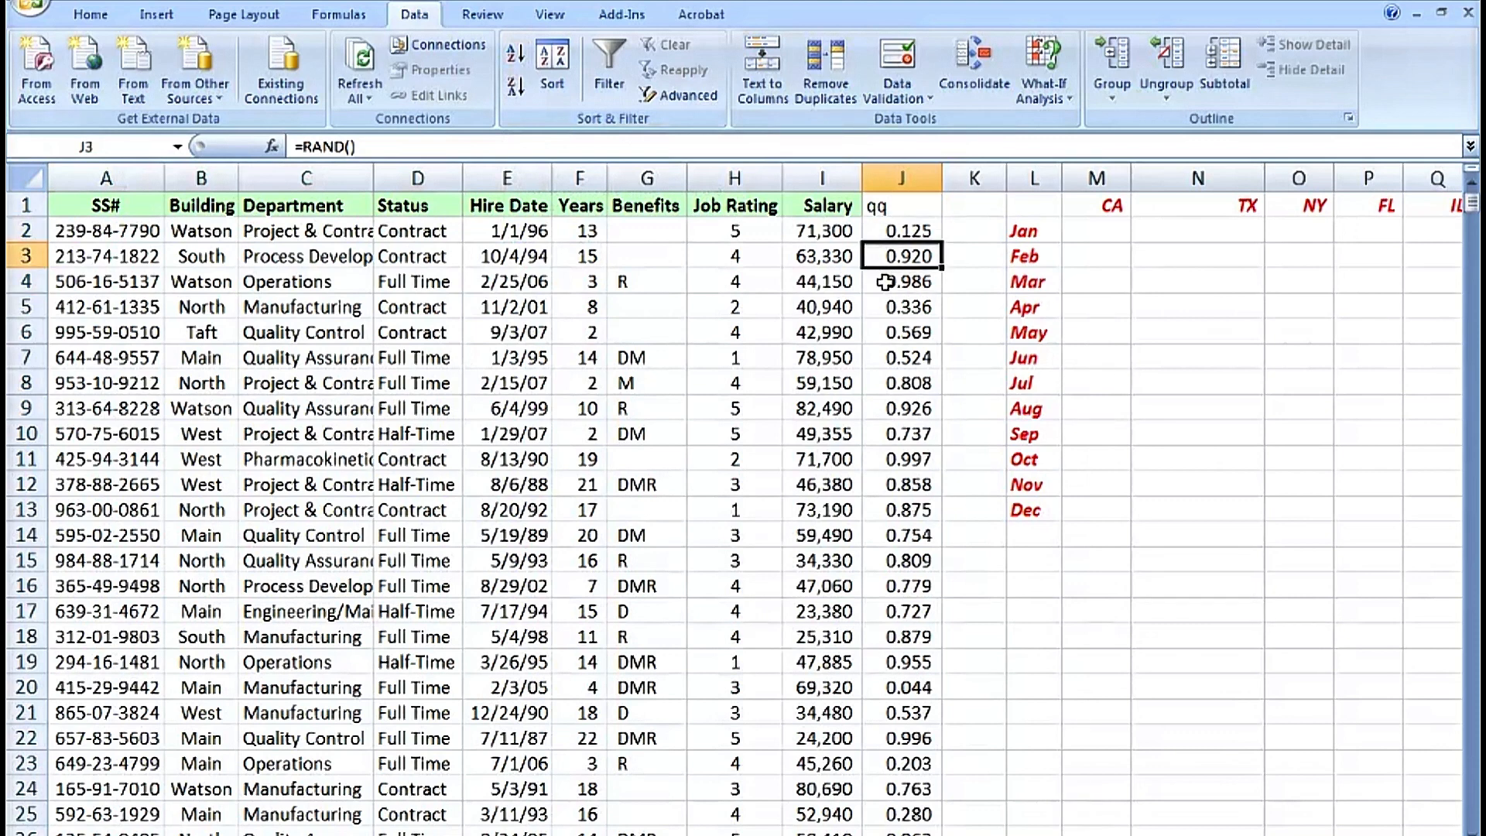
{"action": "left_click", "coordinate": [886, 282]}
{"action": "left_click", "coordinate": [888, 330]}
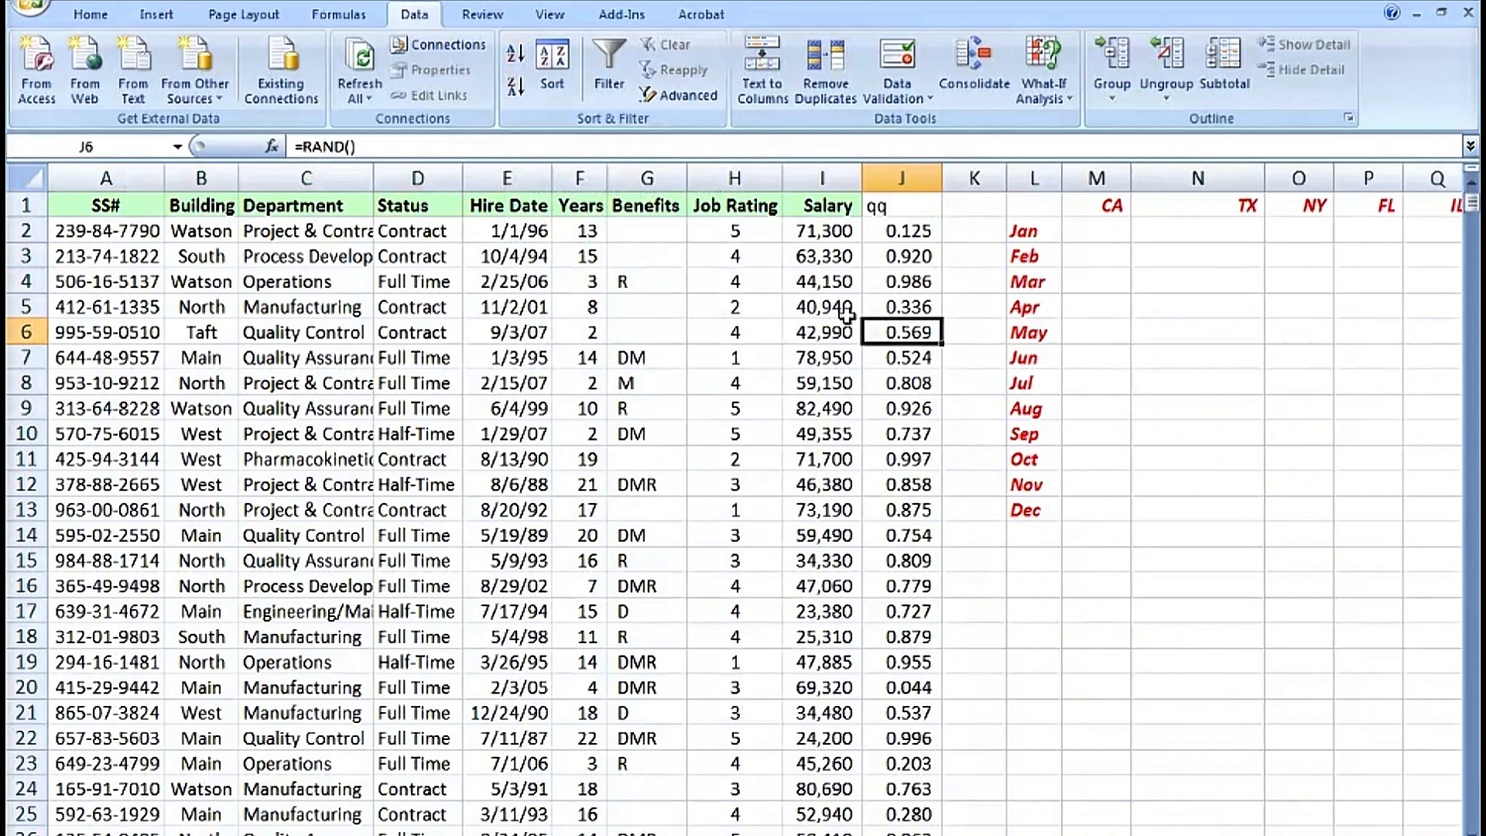
{"action": "left_click", "coordinate": [900, 277]}
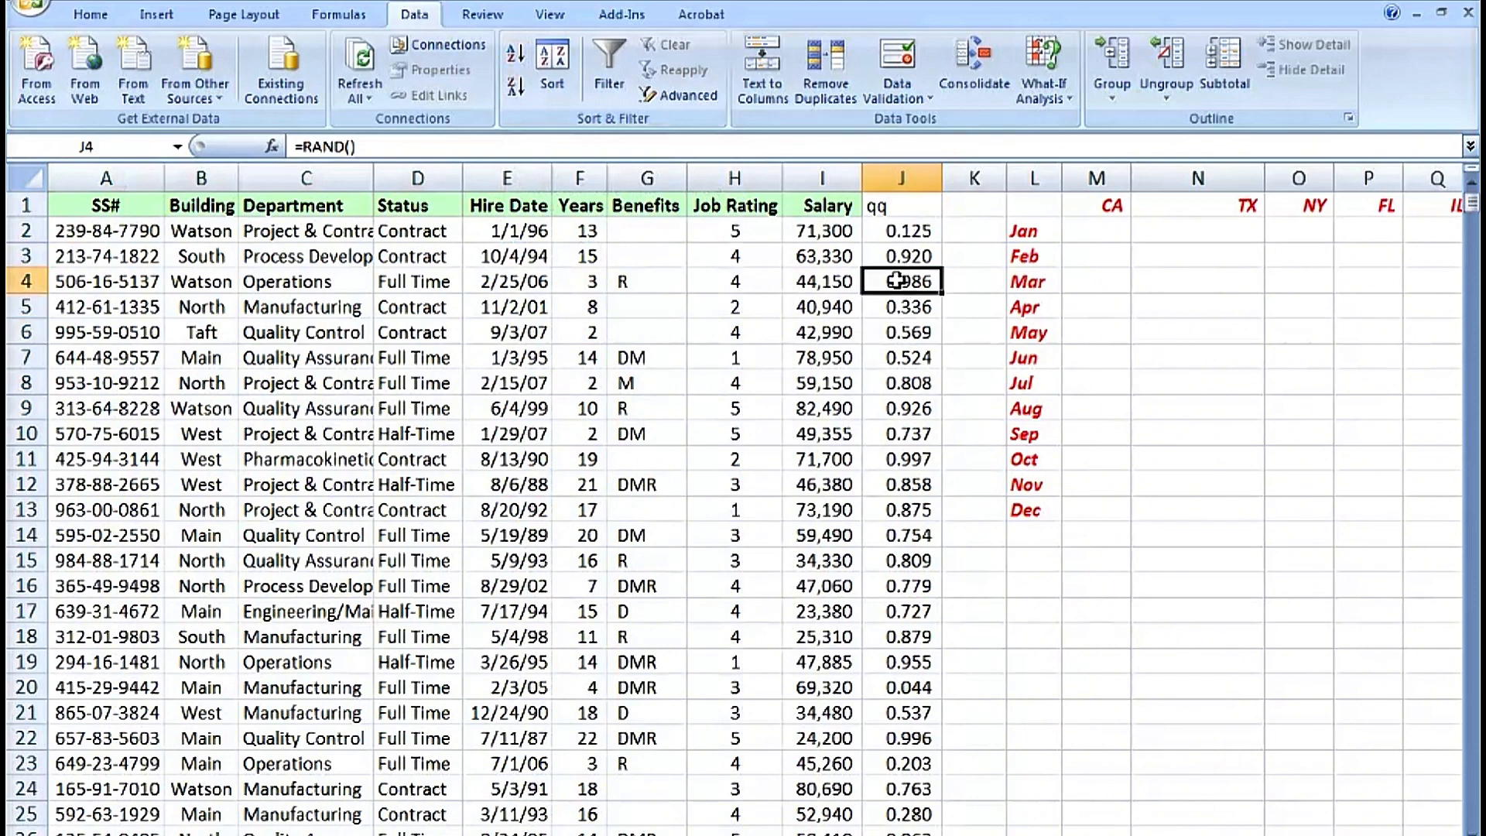
{"action": "left_click", "coordinate": [897, 177]}
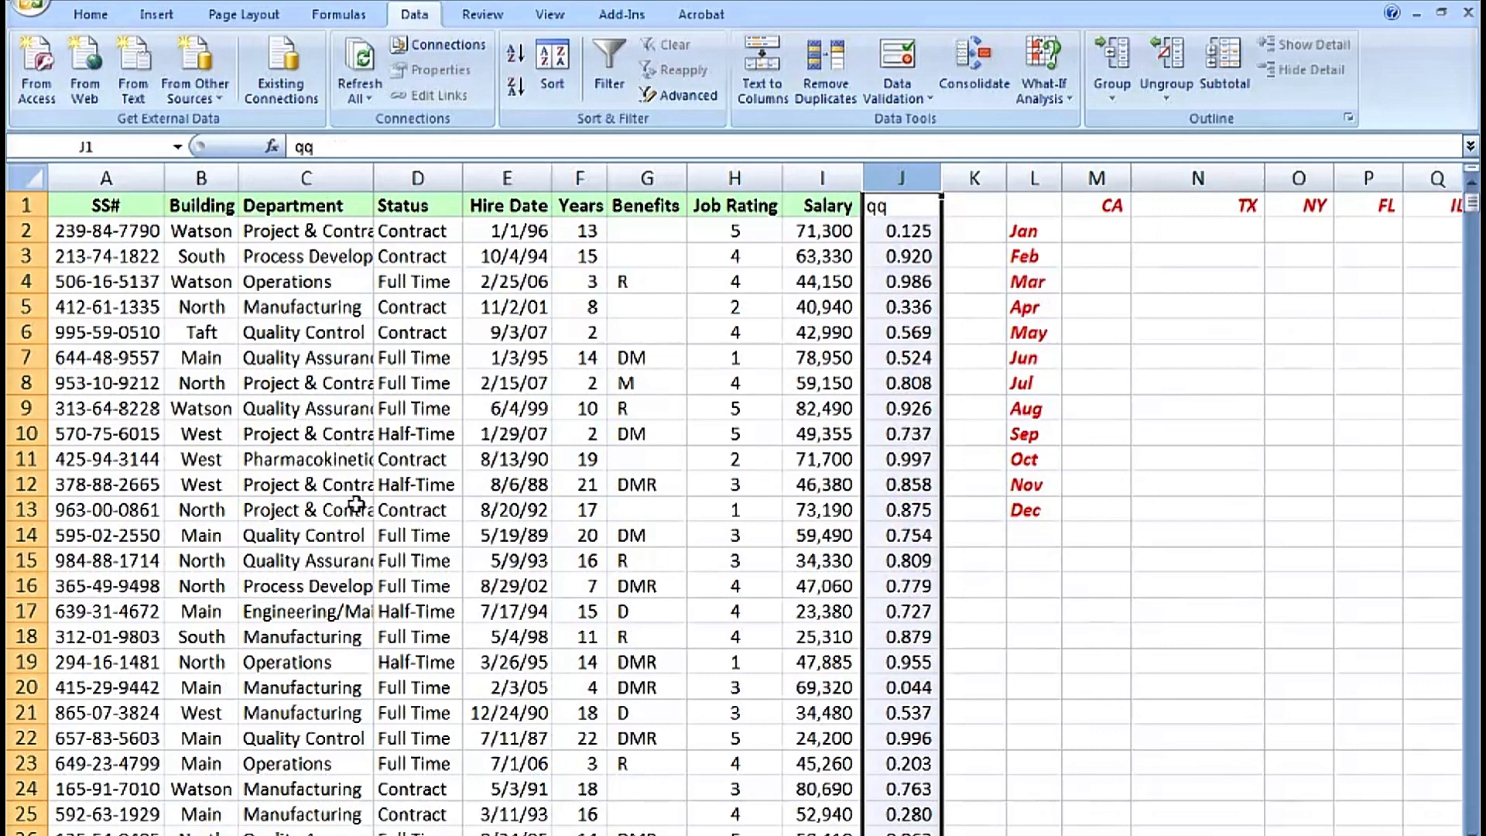
{"action": "left_click_drag", "start_coordinate": [137, 231], "coordinate": [800, 431]}
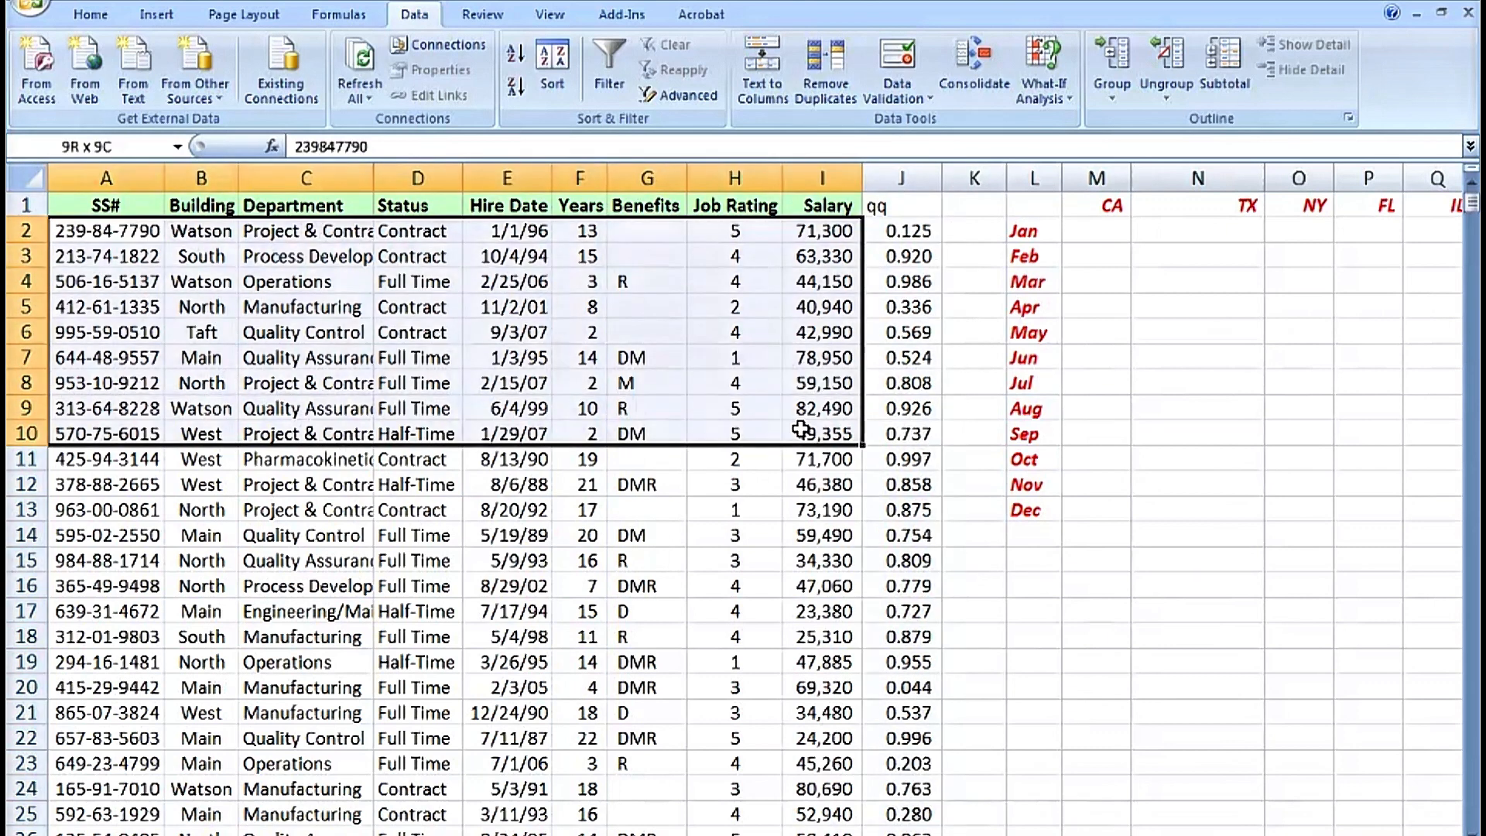
{"action": "left_click", "coordinate": [545, 402]}
{"action": "left_click", "coordinate": [611, 537]}
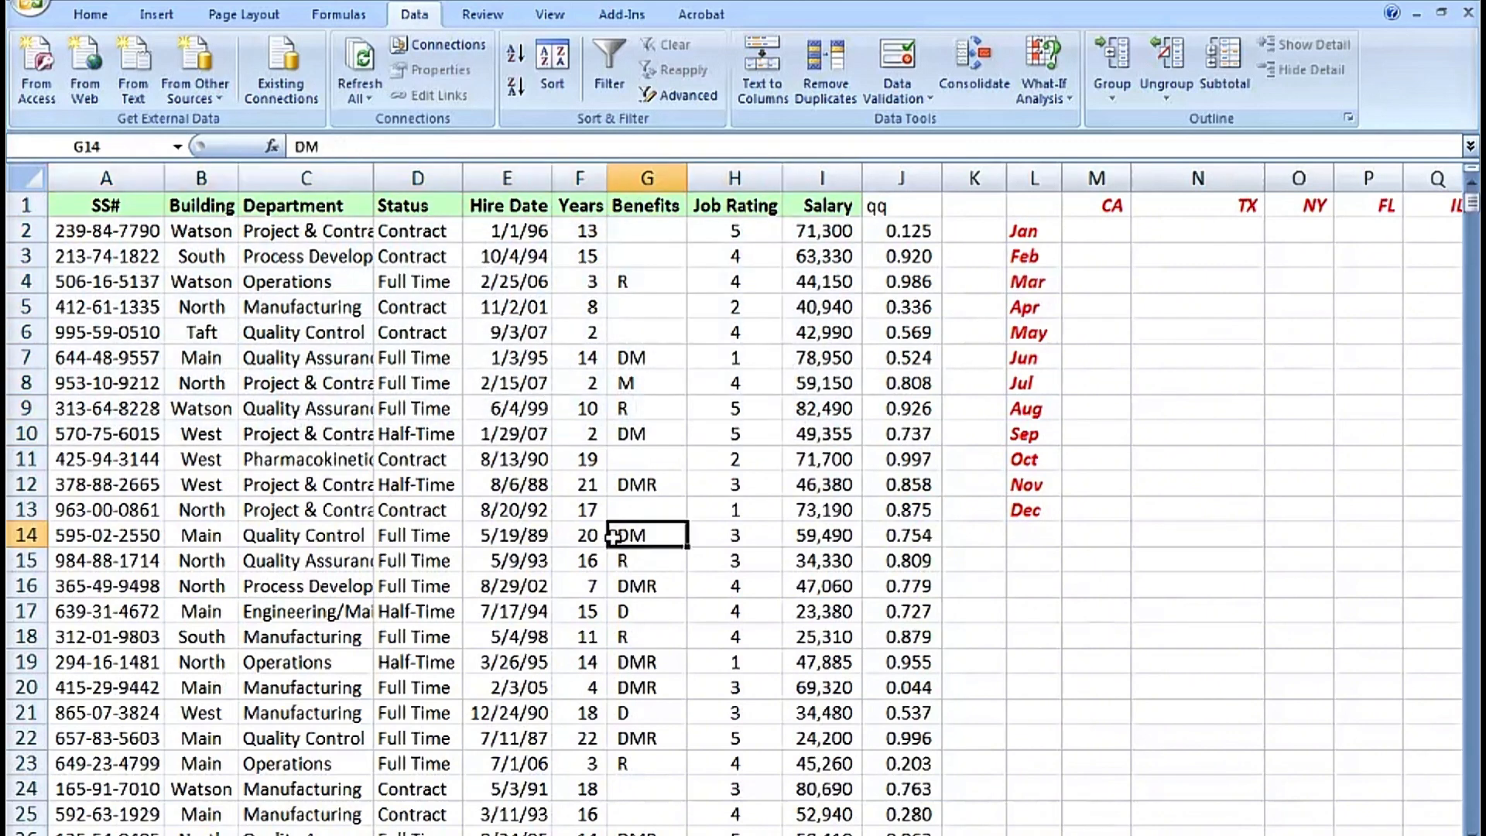
- Replace the formula in J2 with =RAND()<10% and fill it down column J for all records
{"action": "left_click", "coordinate": [892, 230]}
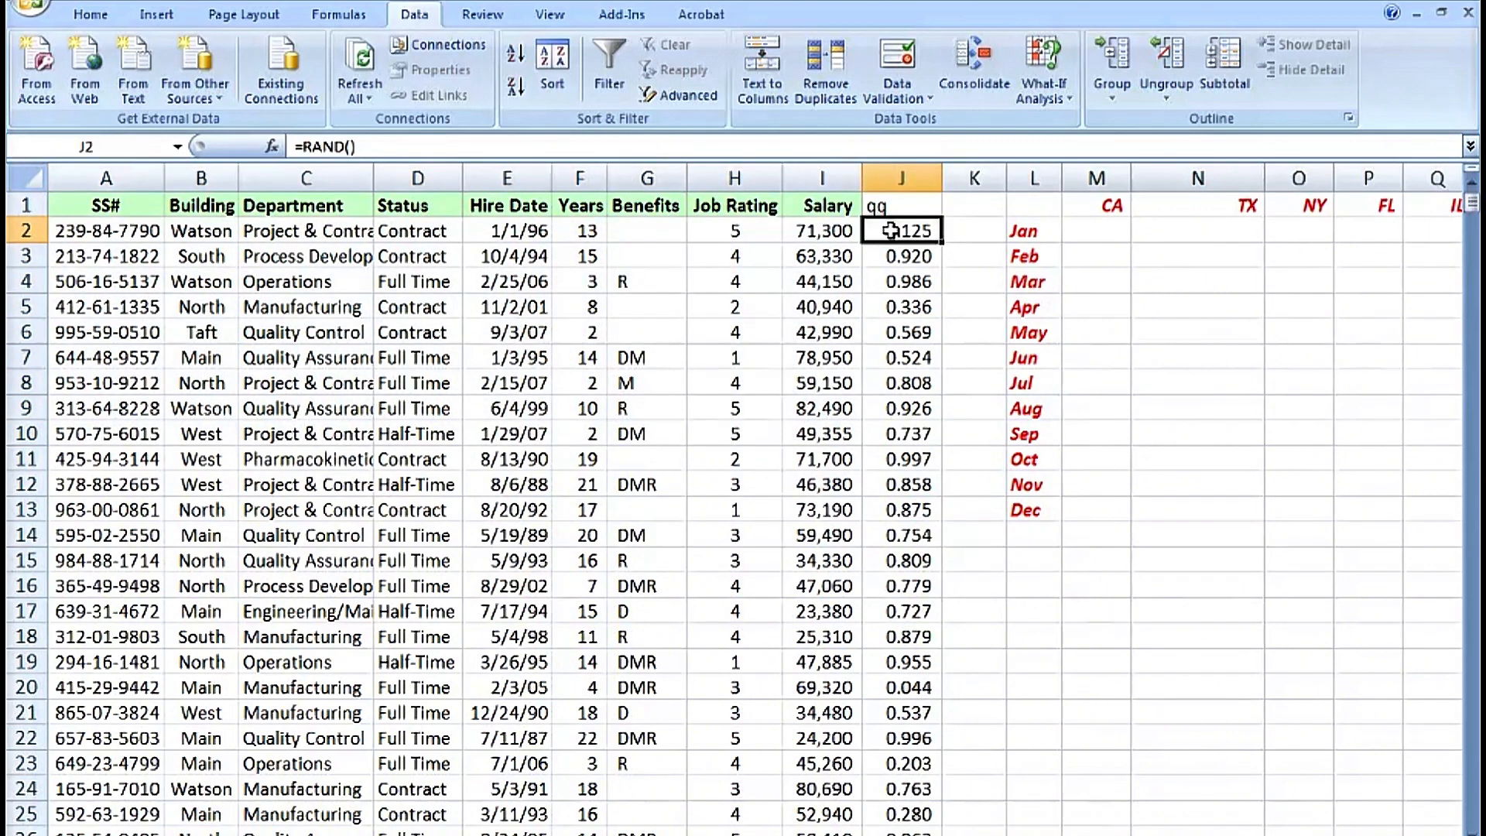
{"action": "type", "text": "="}
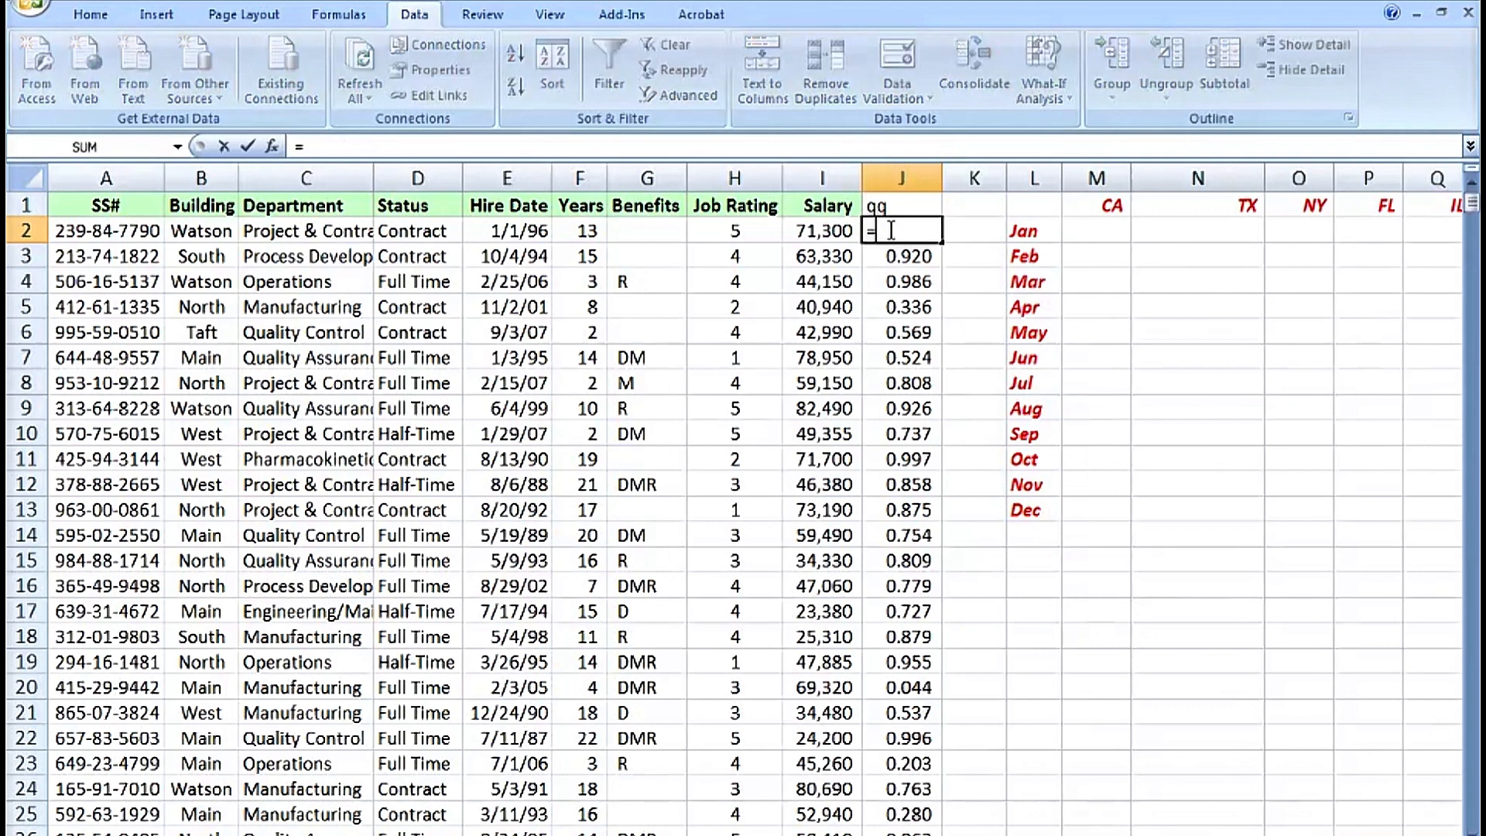
{"action": "type", "text": "rand()"}
{"action": "type", "text": "<"}
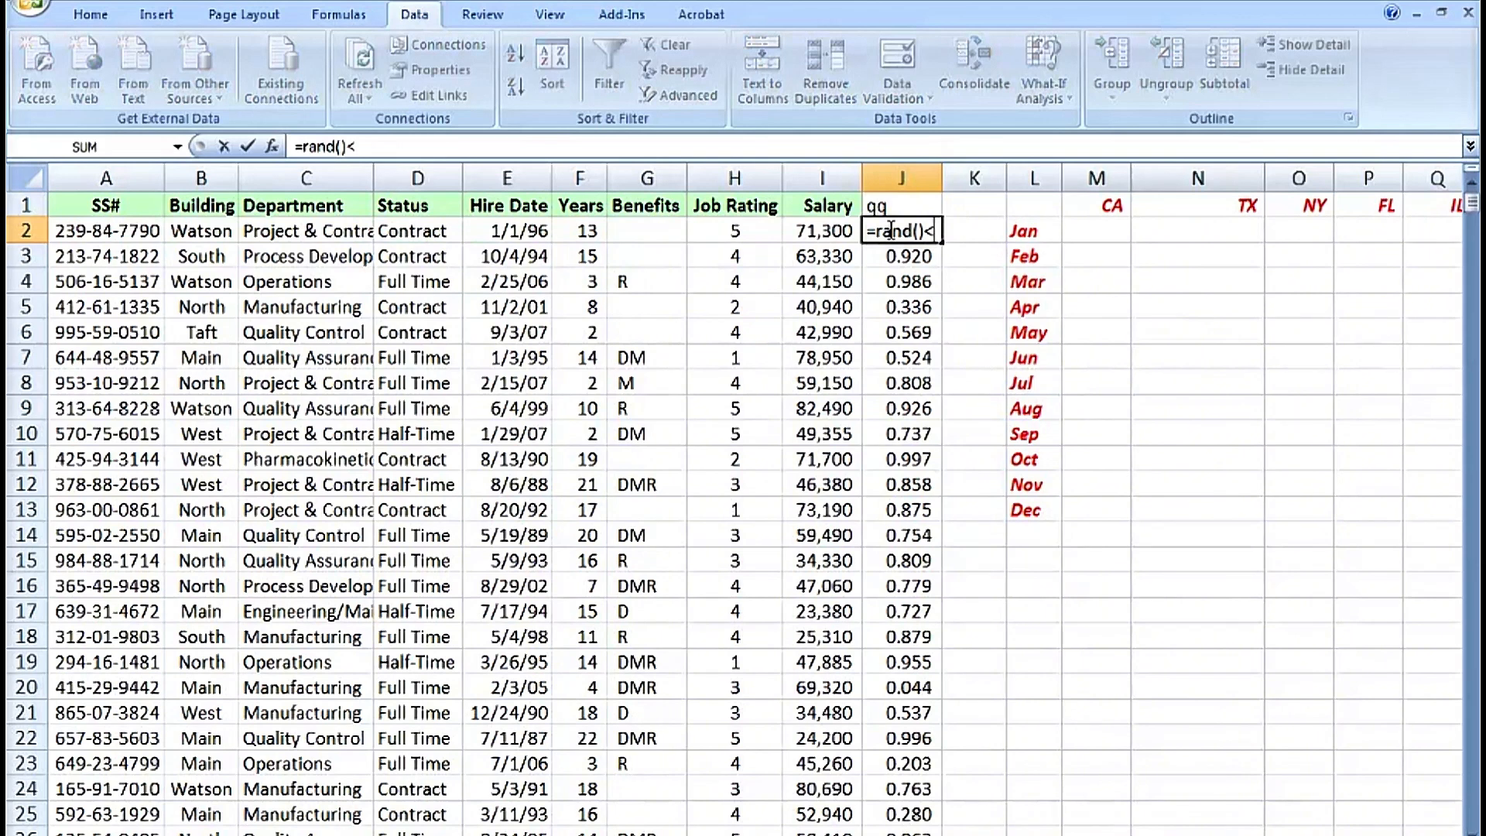
{"action": "type", "text": "10%"}
{"action": "key", "text": "ctrl+Return"}
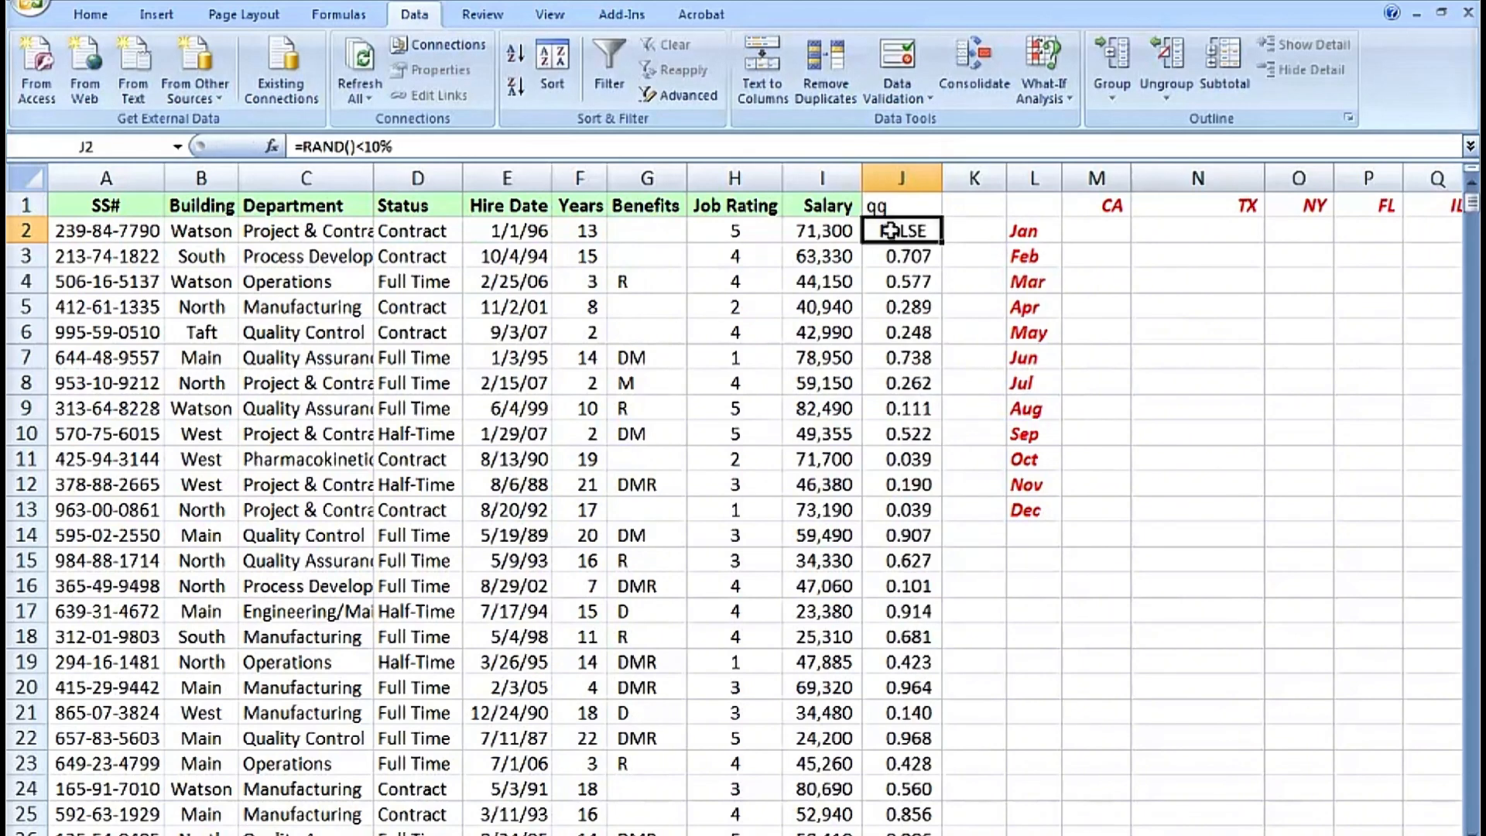
{"action": "double_click", "coordinate": [942, 244]}
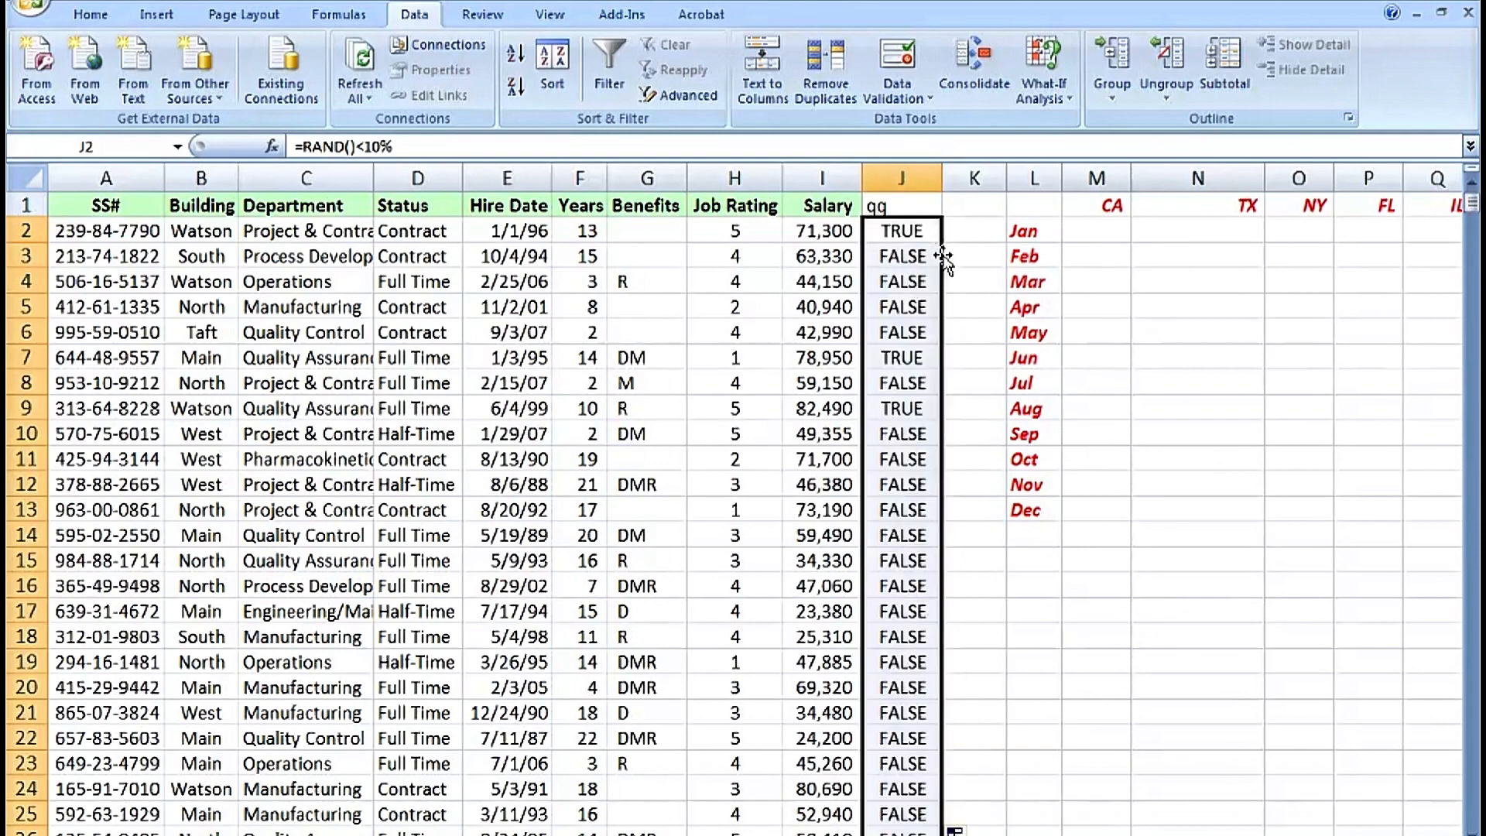
- Review the random sample flags in column J and clear the entire column's contents
{"action": "scroll", "coordinate": [919, 384], "scroll_direction": "down", "scroll_amount": 12}
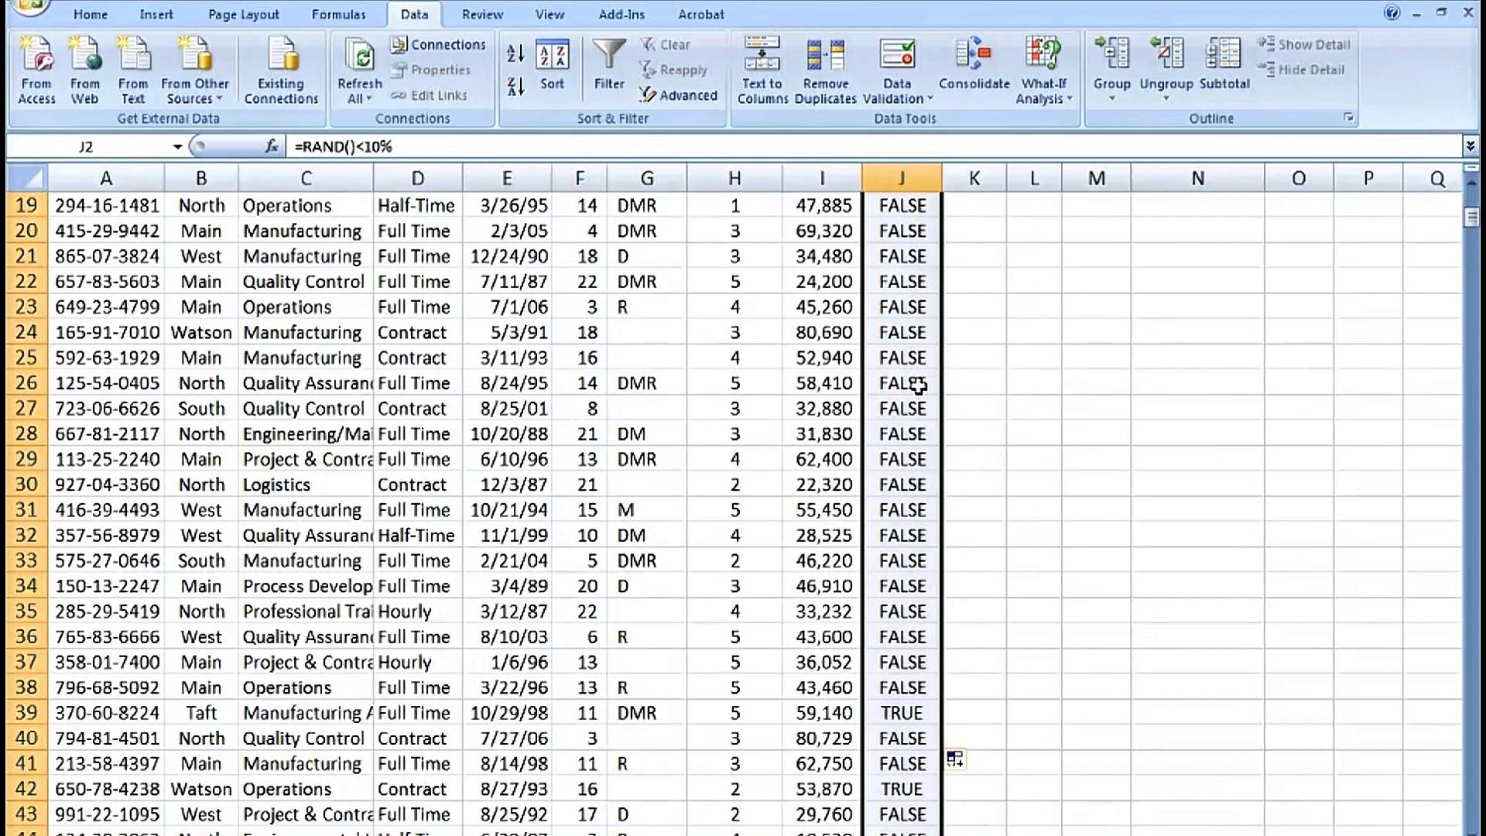
{"action": "scroll", "coordinate": [917, 384], "scroll_direction": "up", "scroll_amount": 12}
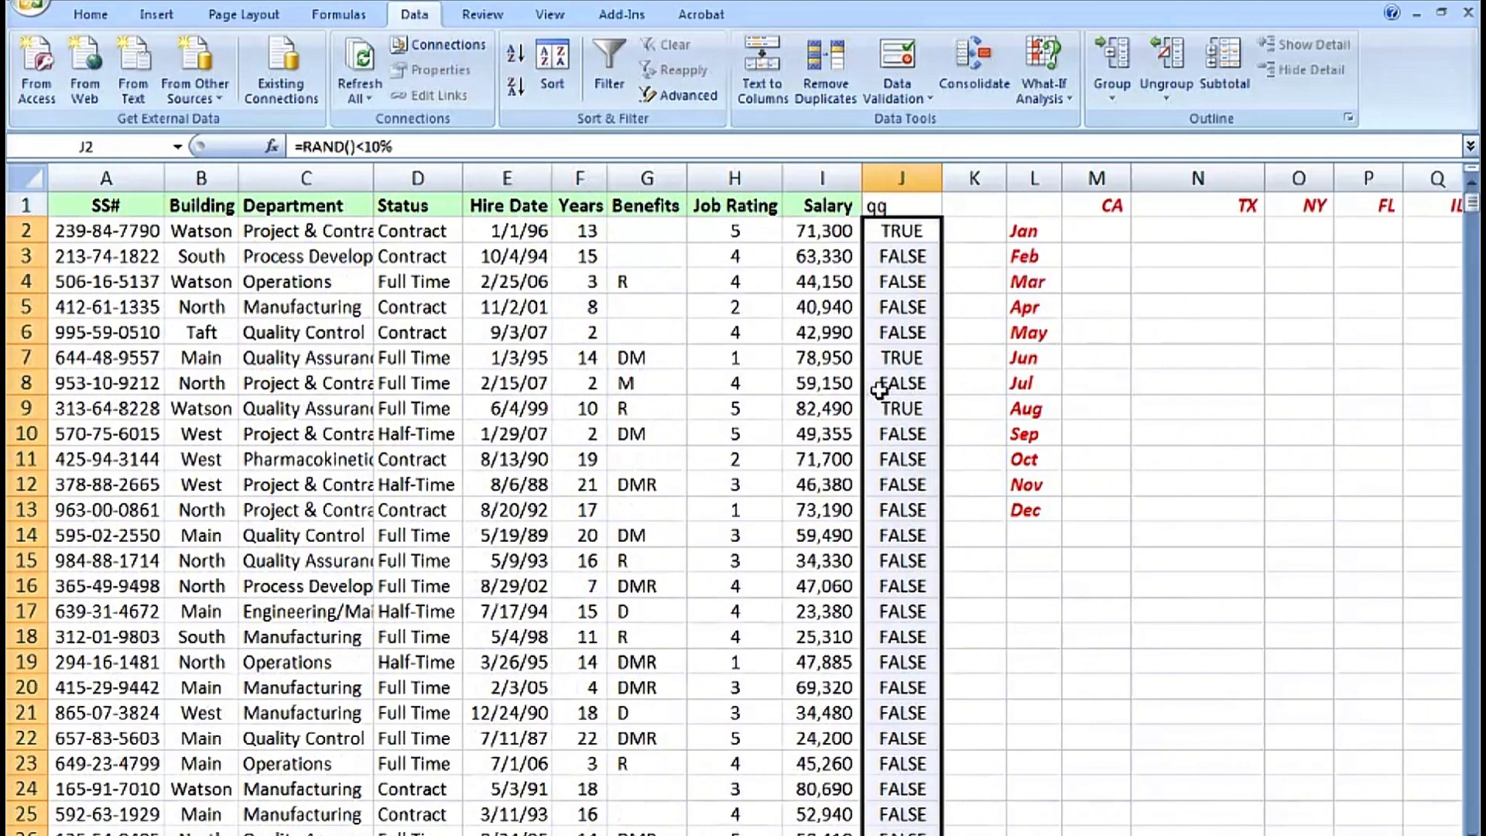
{"action": "left_click", "coordinate": [904, 177]}
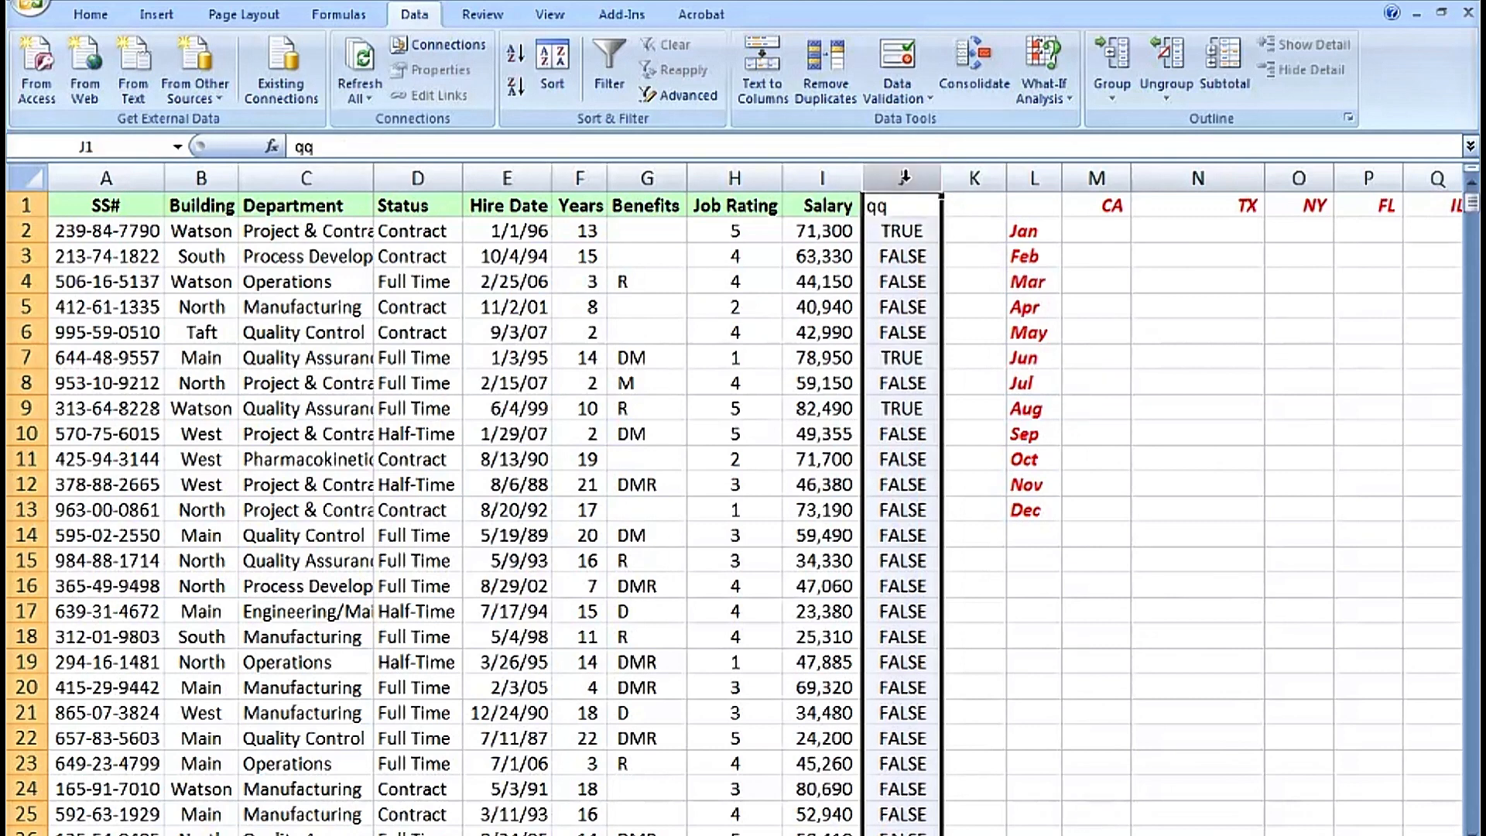
{"action": "key", "text": "Delete"}
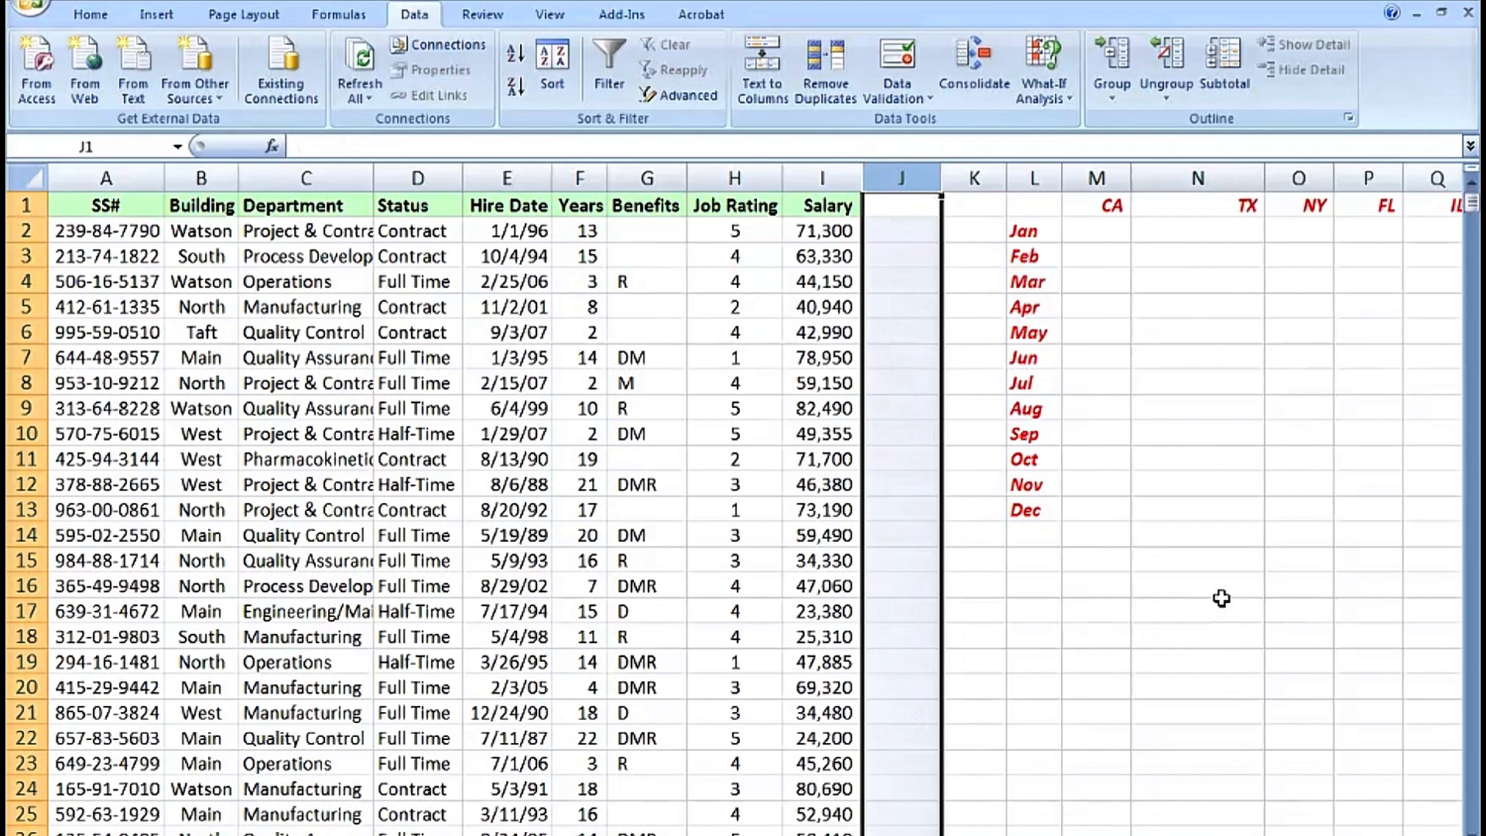
- Autofit the width of the TX column N and widen it slightly
{"action": "double_click", "coordinate": [1265, 178]}
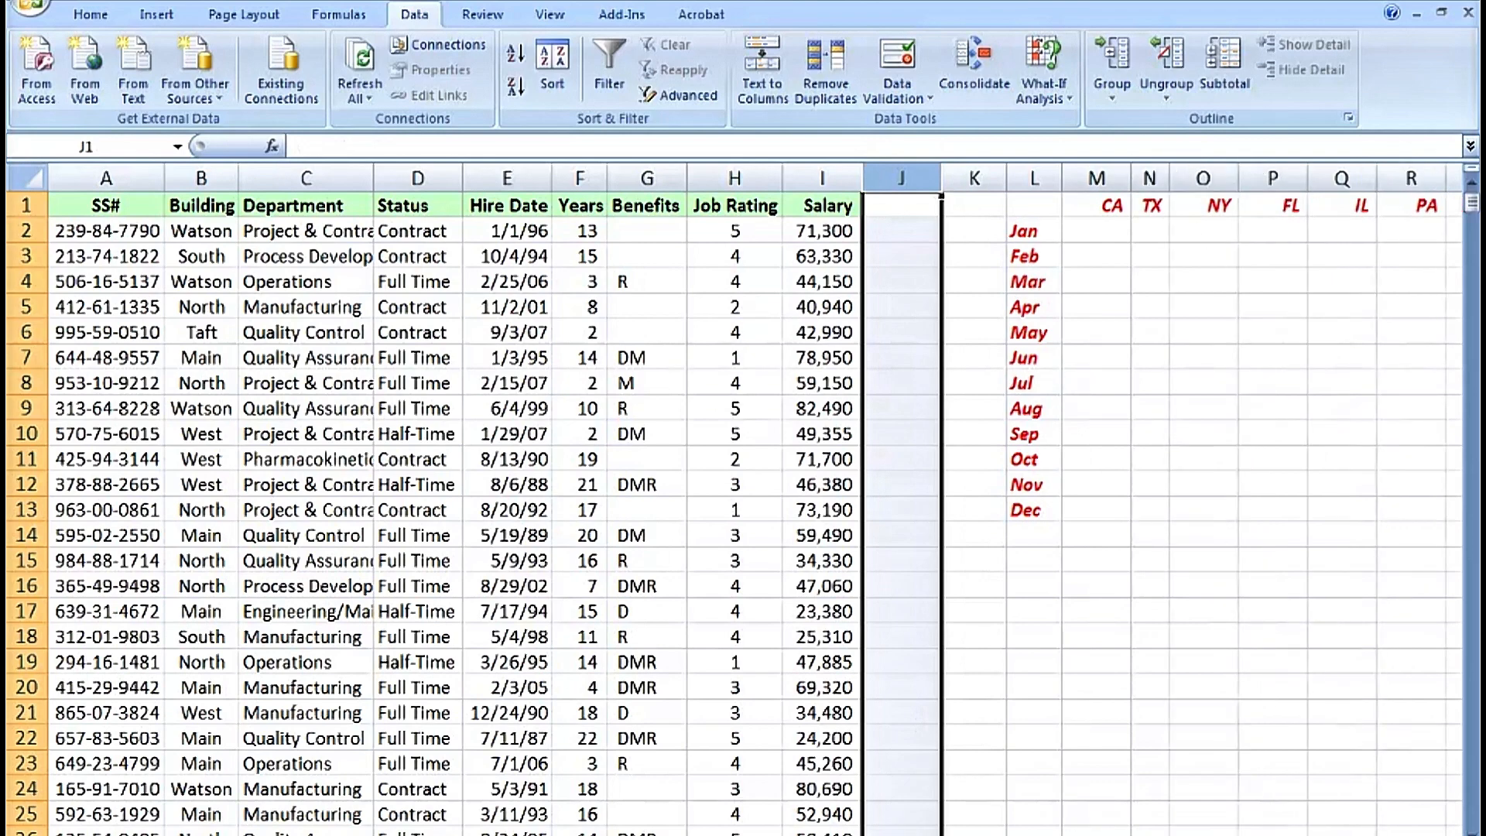
{"action": "scroll", "coordinate": [755, 496], "scroll_direction": "right", "scroll_amount": 3}
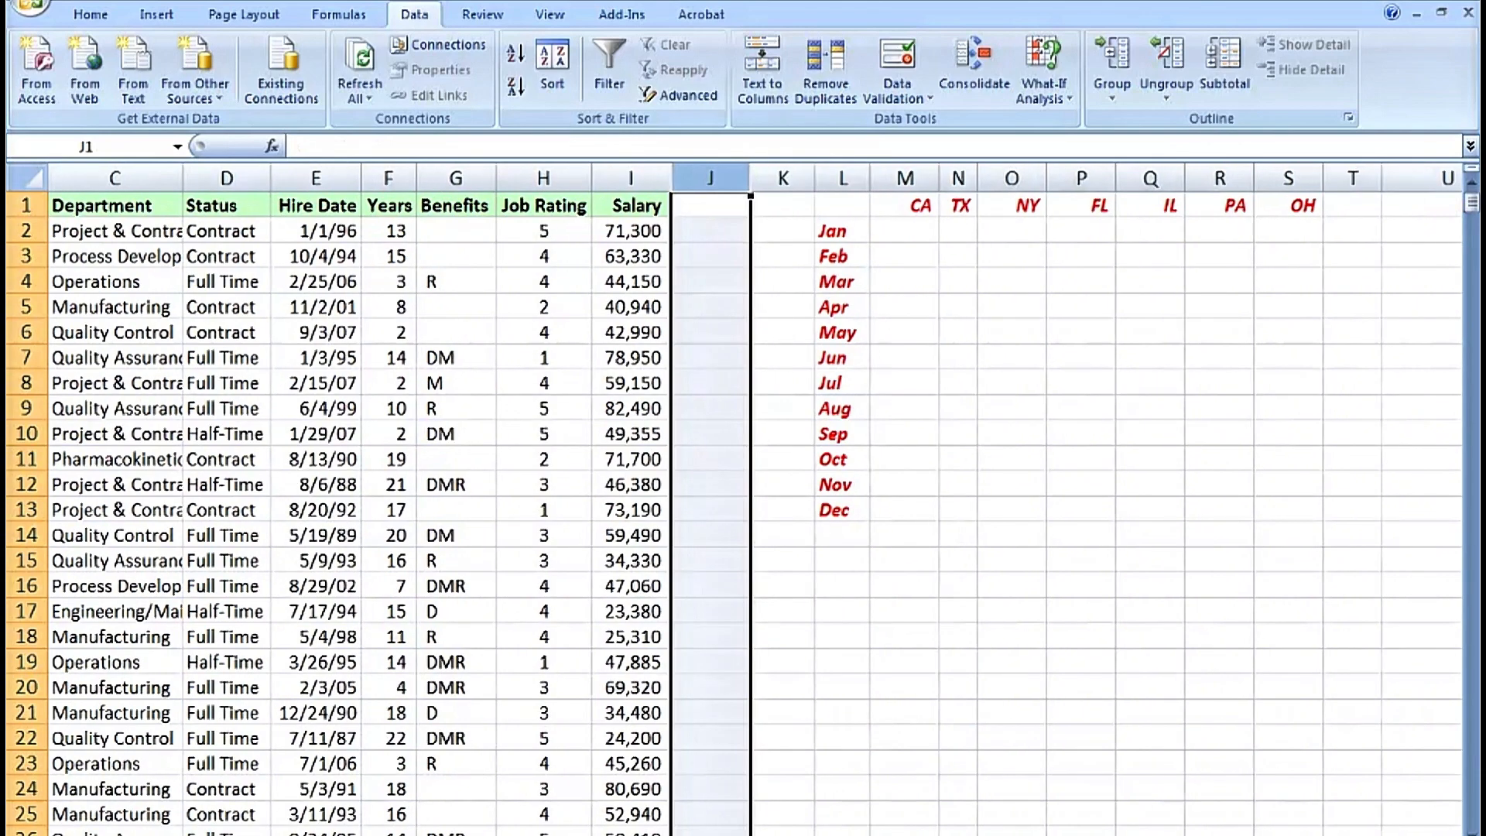
{"action": "scroll", "coordinate": [756, 495], "scroll_direction": "right", "scroll_amount": 1}
{"action": "left_click_drag", "start_coordinate": [748, 178], "coordinate": [775, 178]}
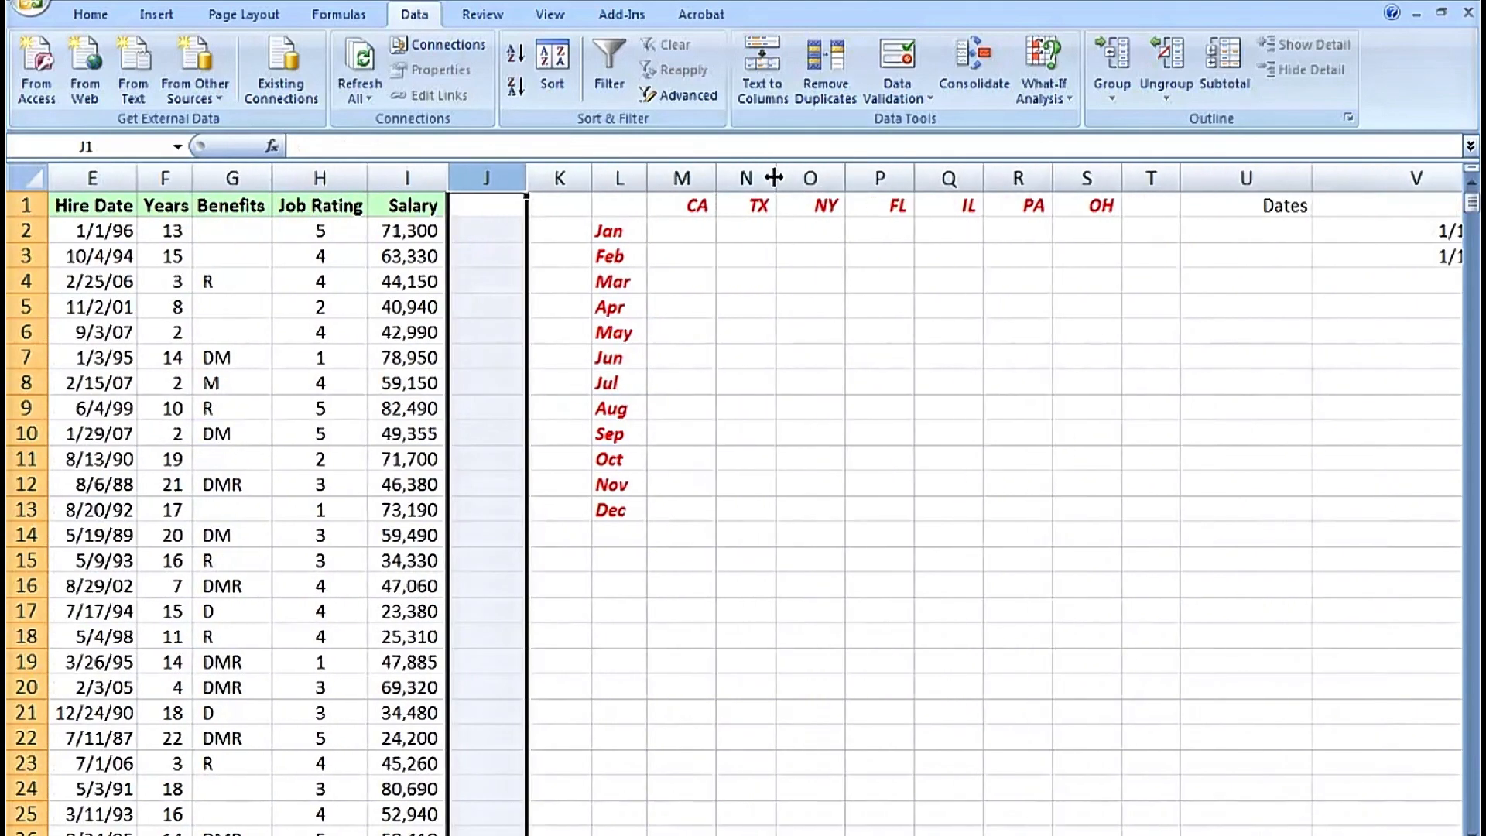
{"action": "left_click", "coordinate": [819, 384]}
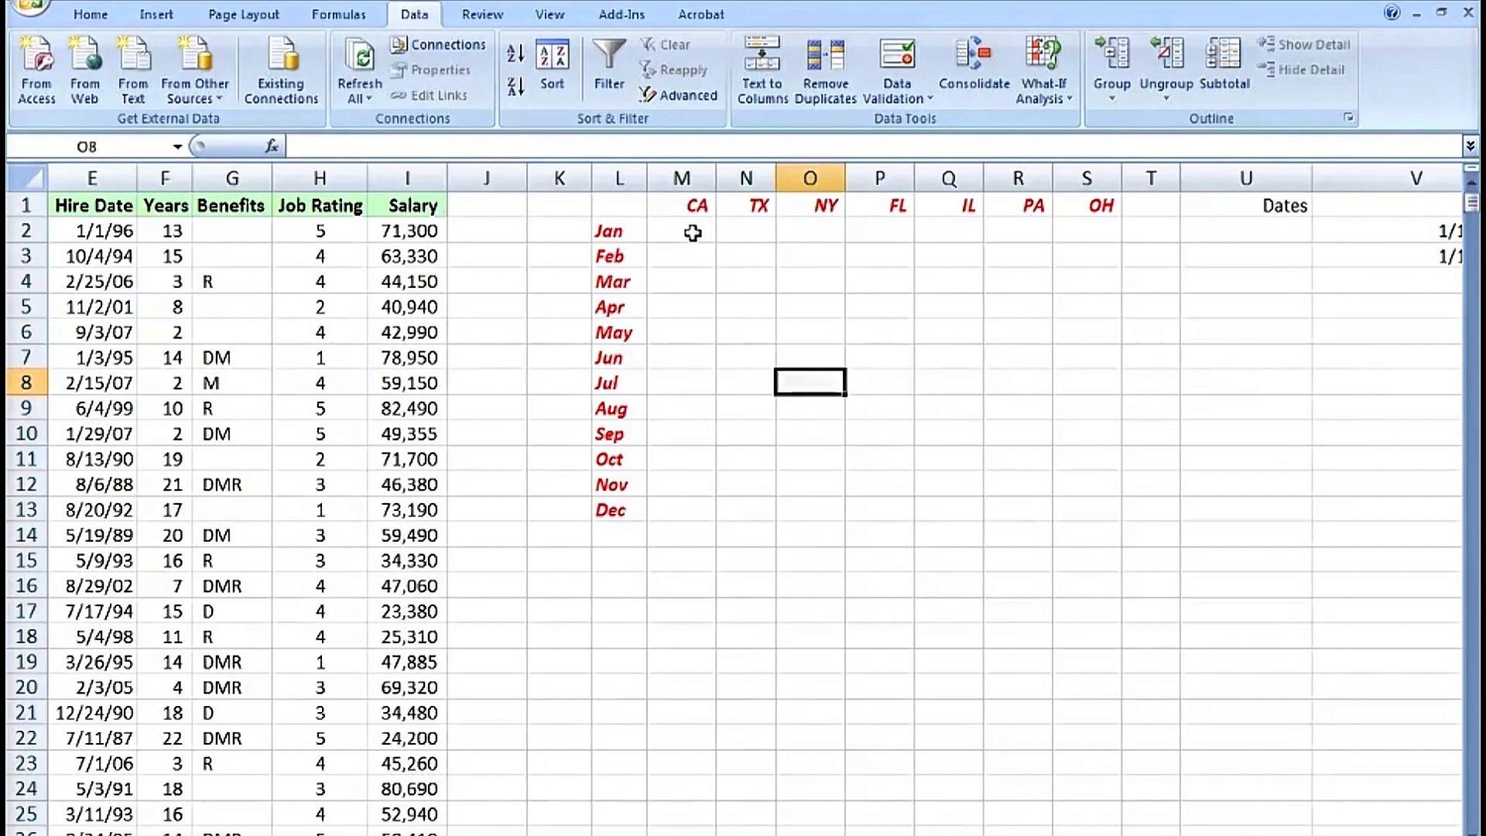
- Fill the month-by-state range M2:S13 with the formula =RANDBETWEEN(100,800) in one entry
{"action": "left_click_drag", "start_coordinate": [689, 230], "coordinate": [1094, 503]}
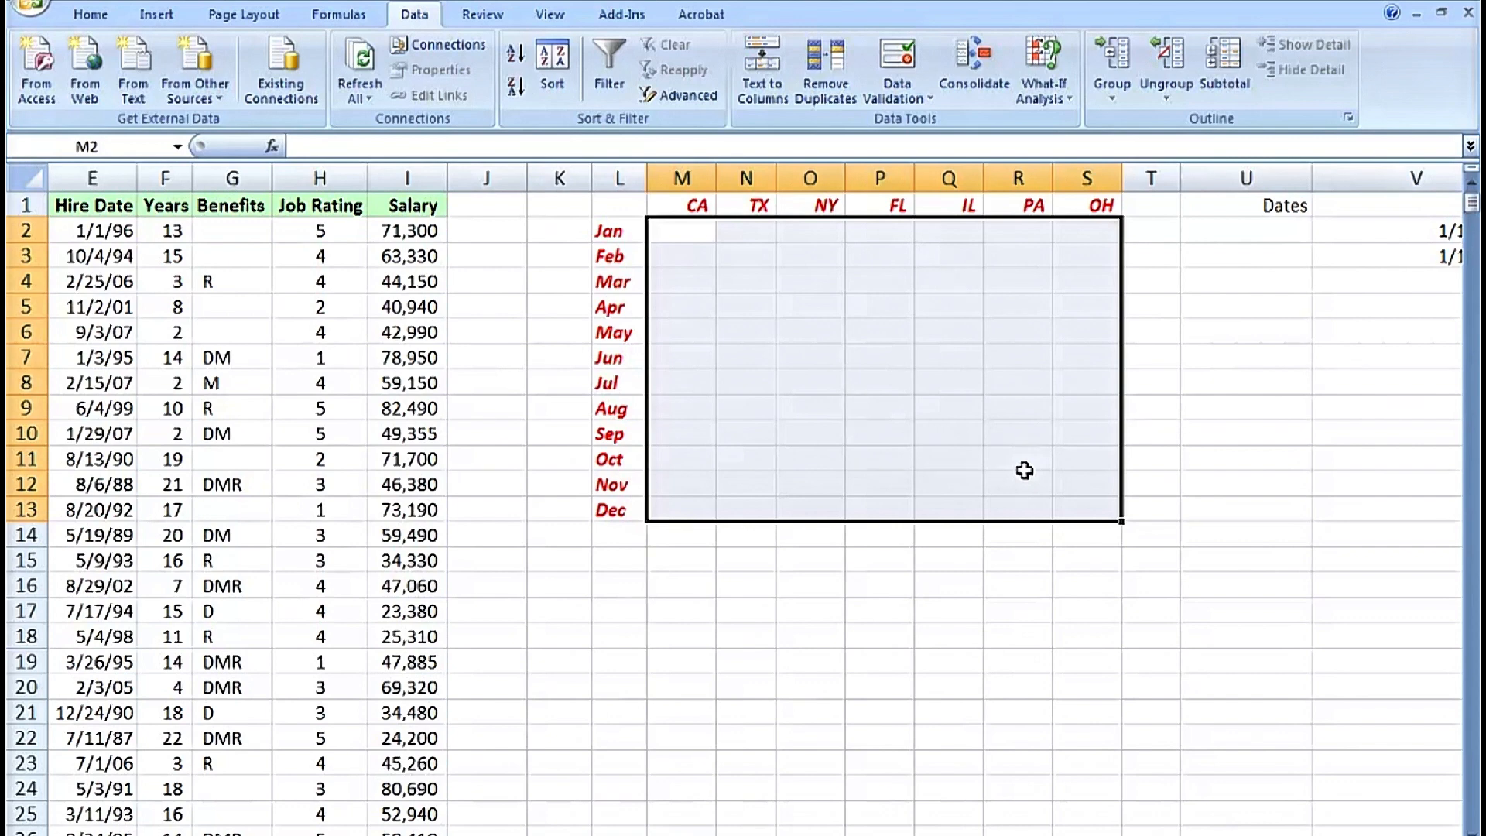
{"action": "type", "text": "=randb"}
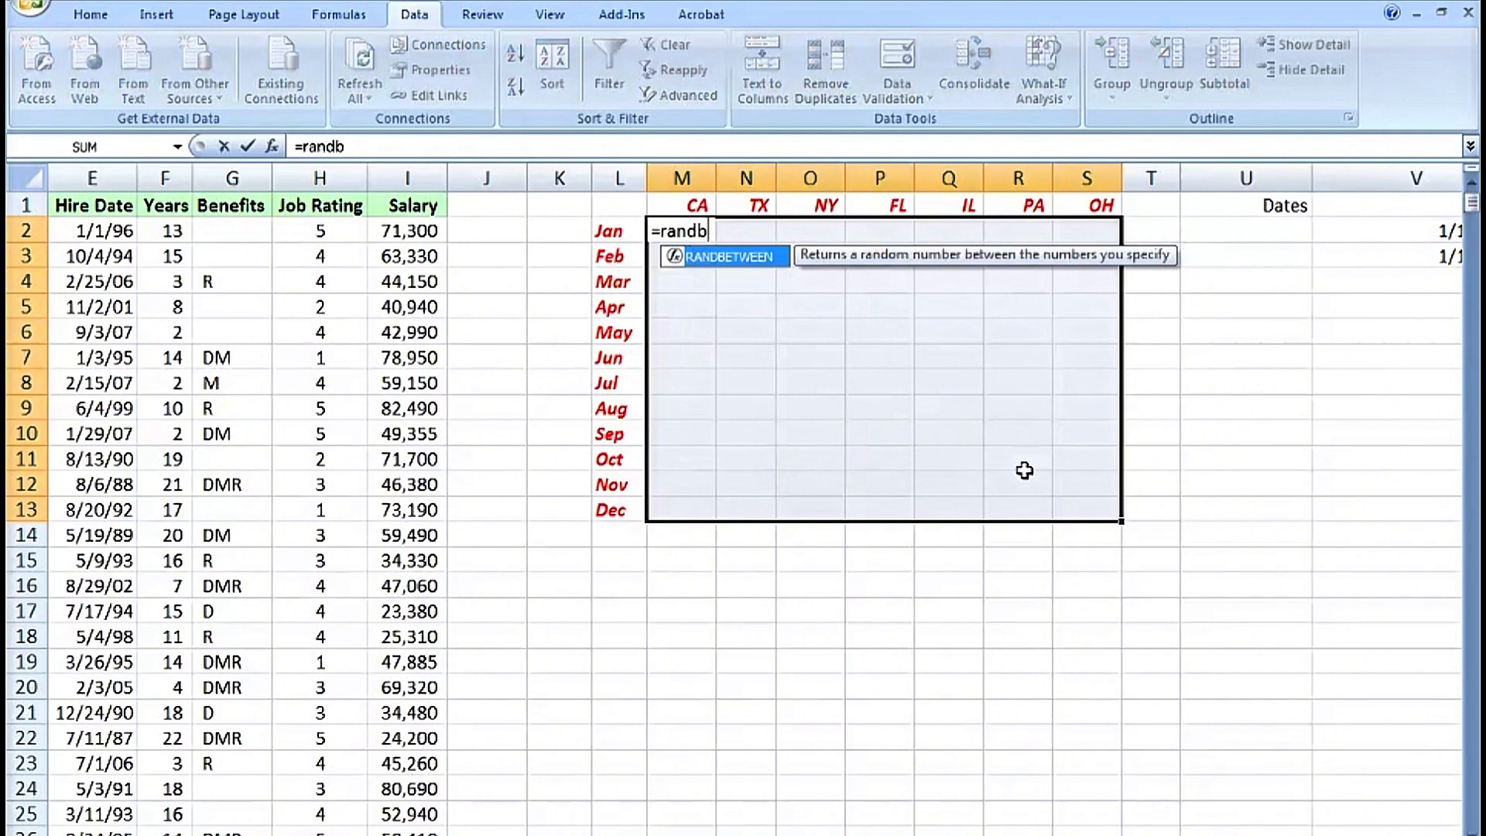
{"action": "type", "text": "et"}
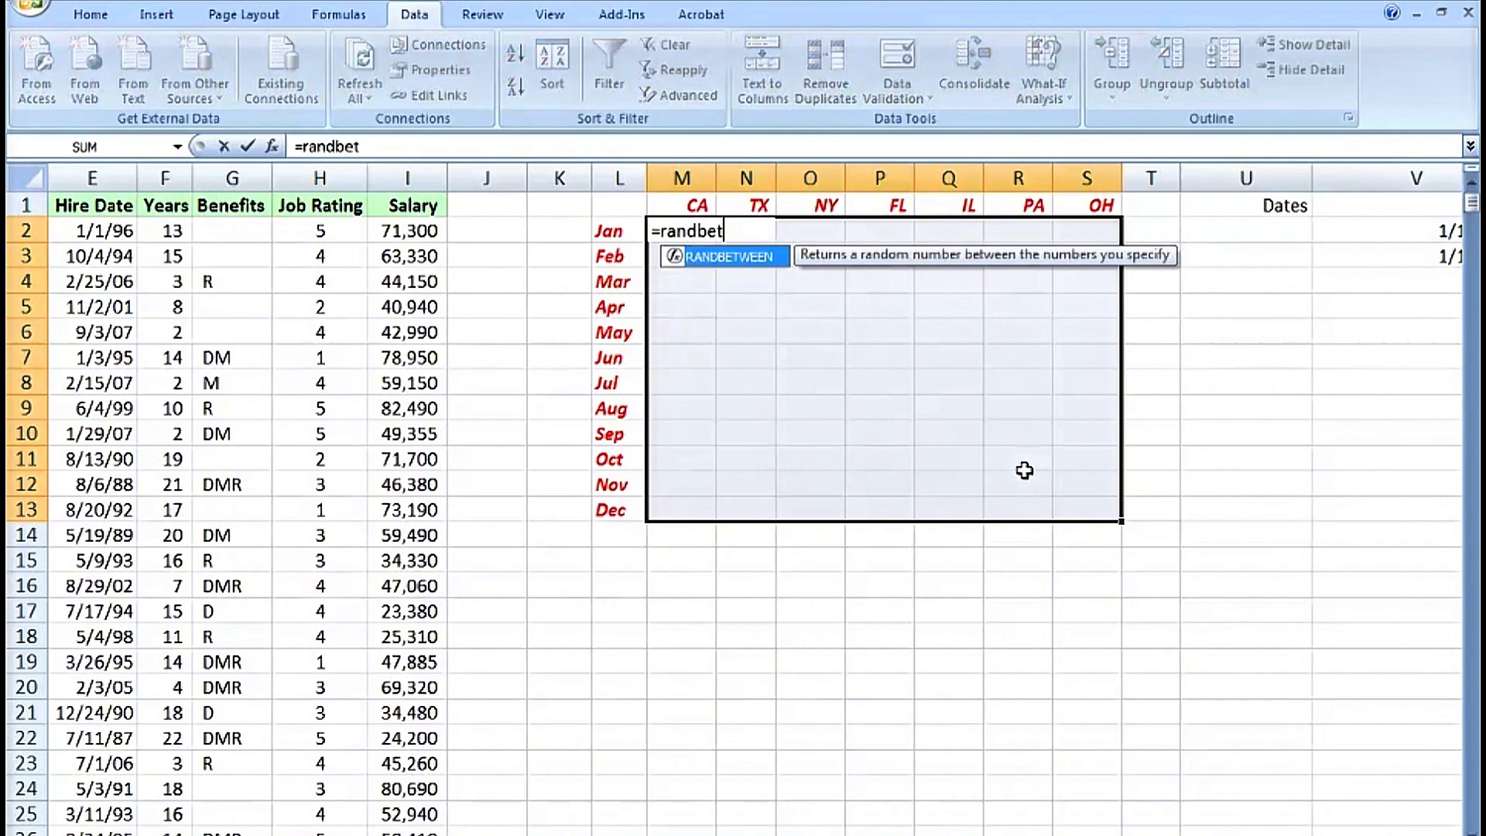
{"action": "type", "text": "ween"}
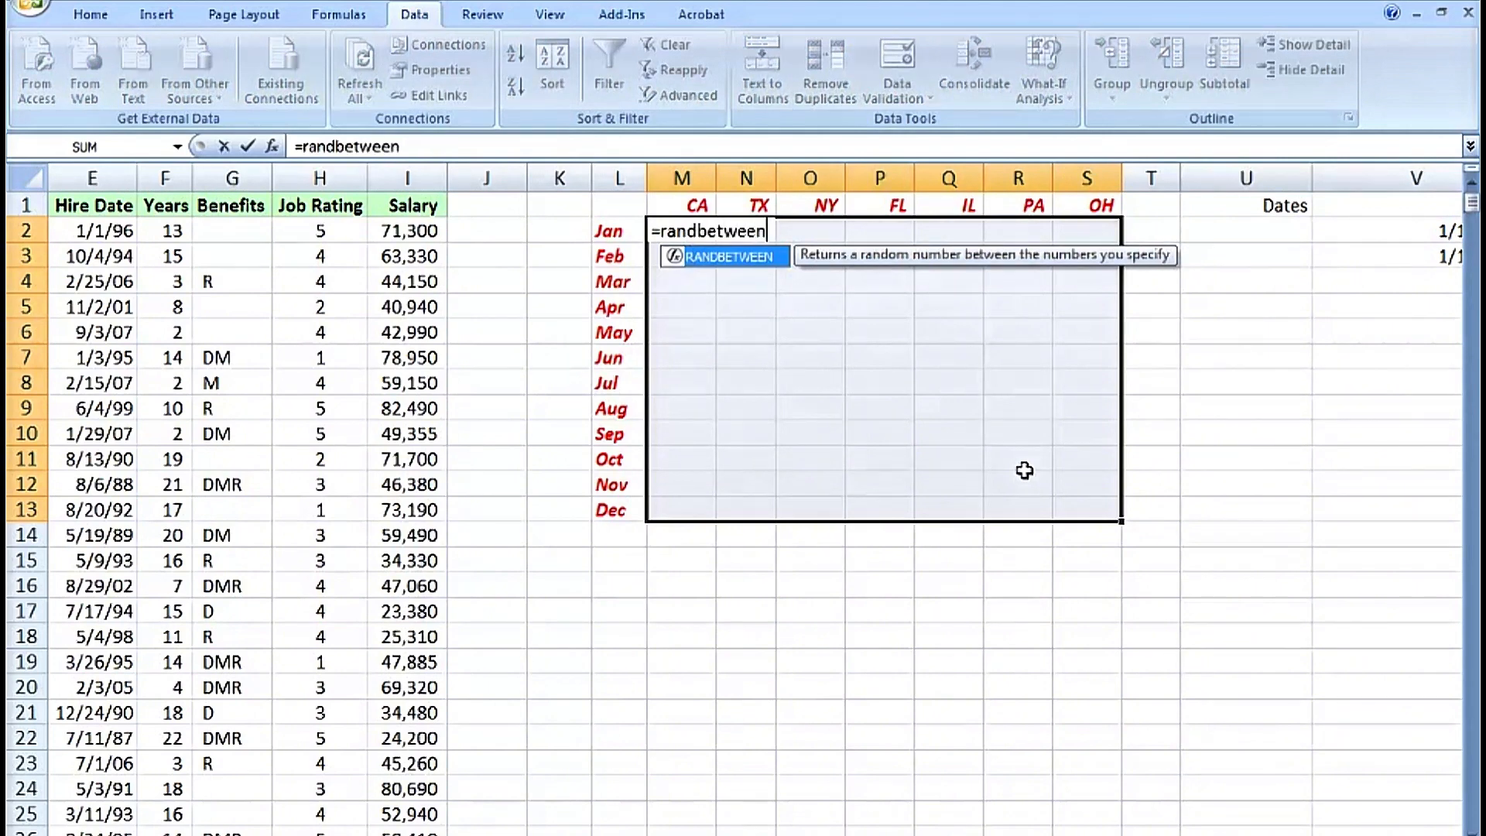
{"action": "type", "text": "("}
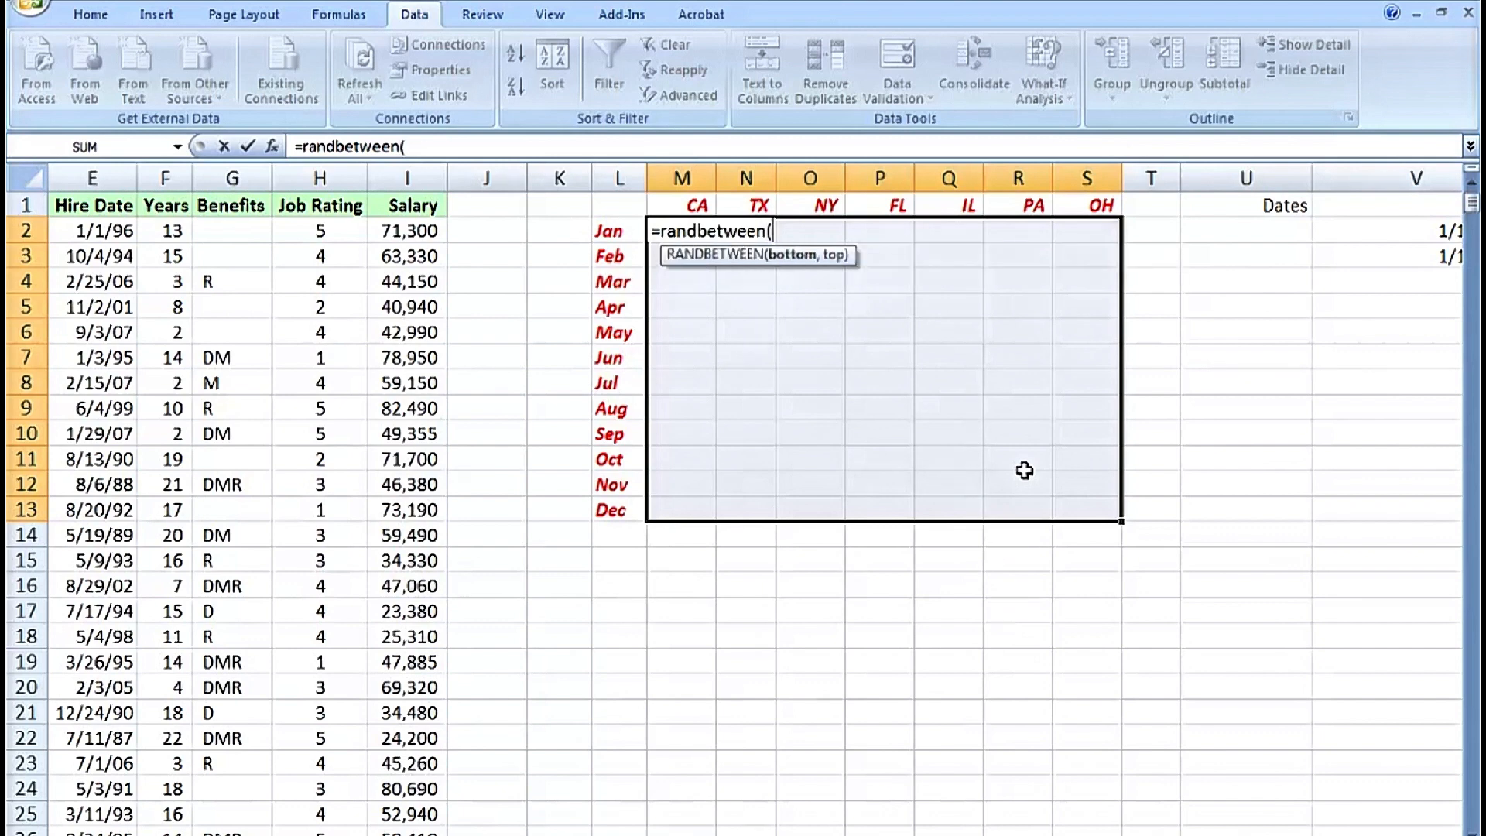
{"action": "type", "text": "100,"}
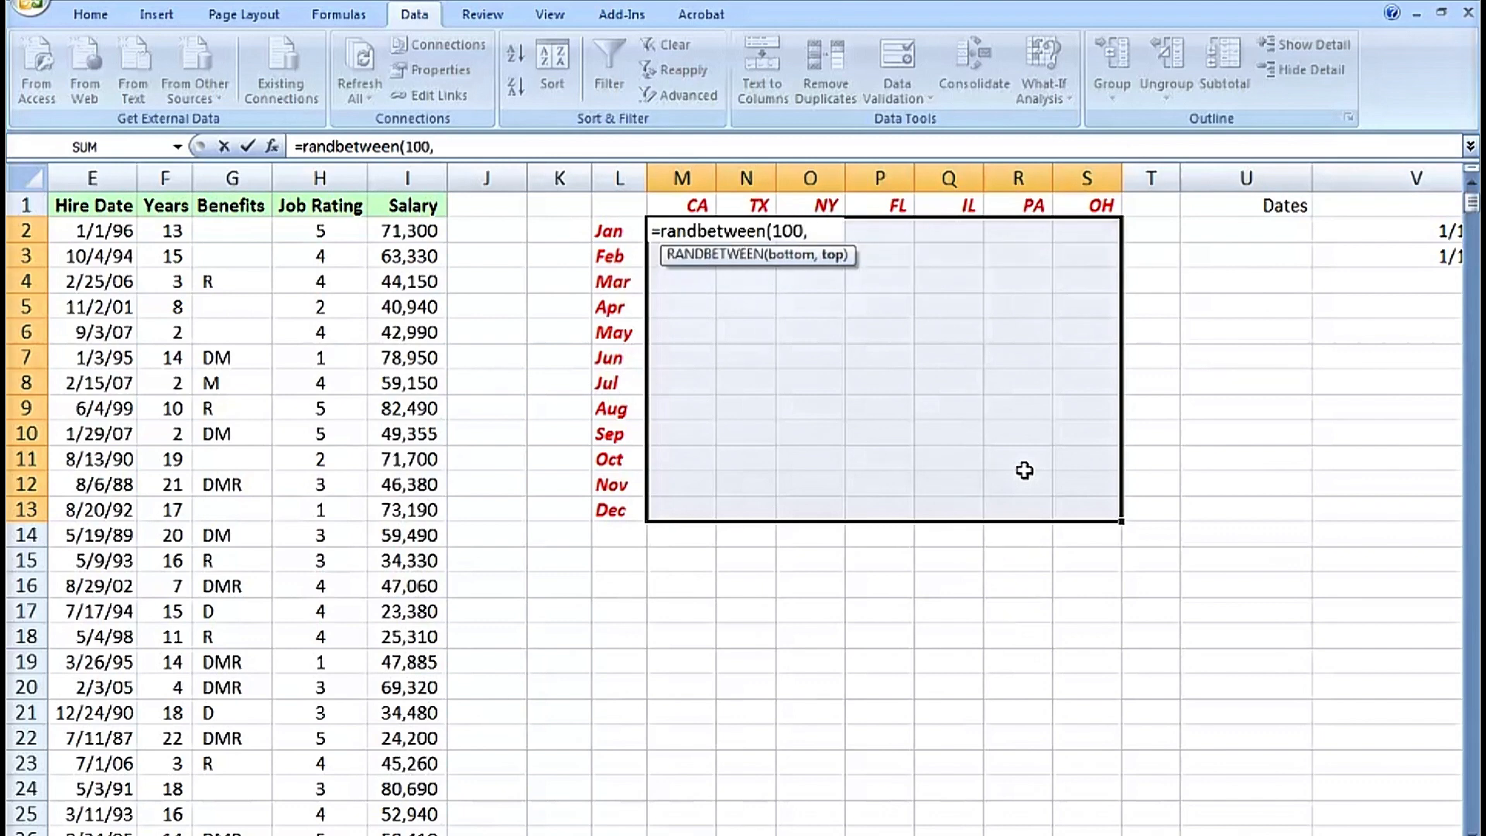
{"action": "type", "text": "800"}
{"action": "key", "text": "ctrl+Return"}
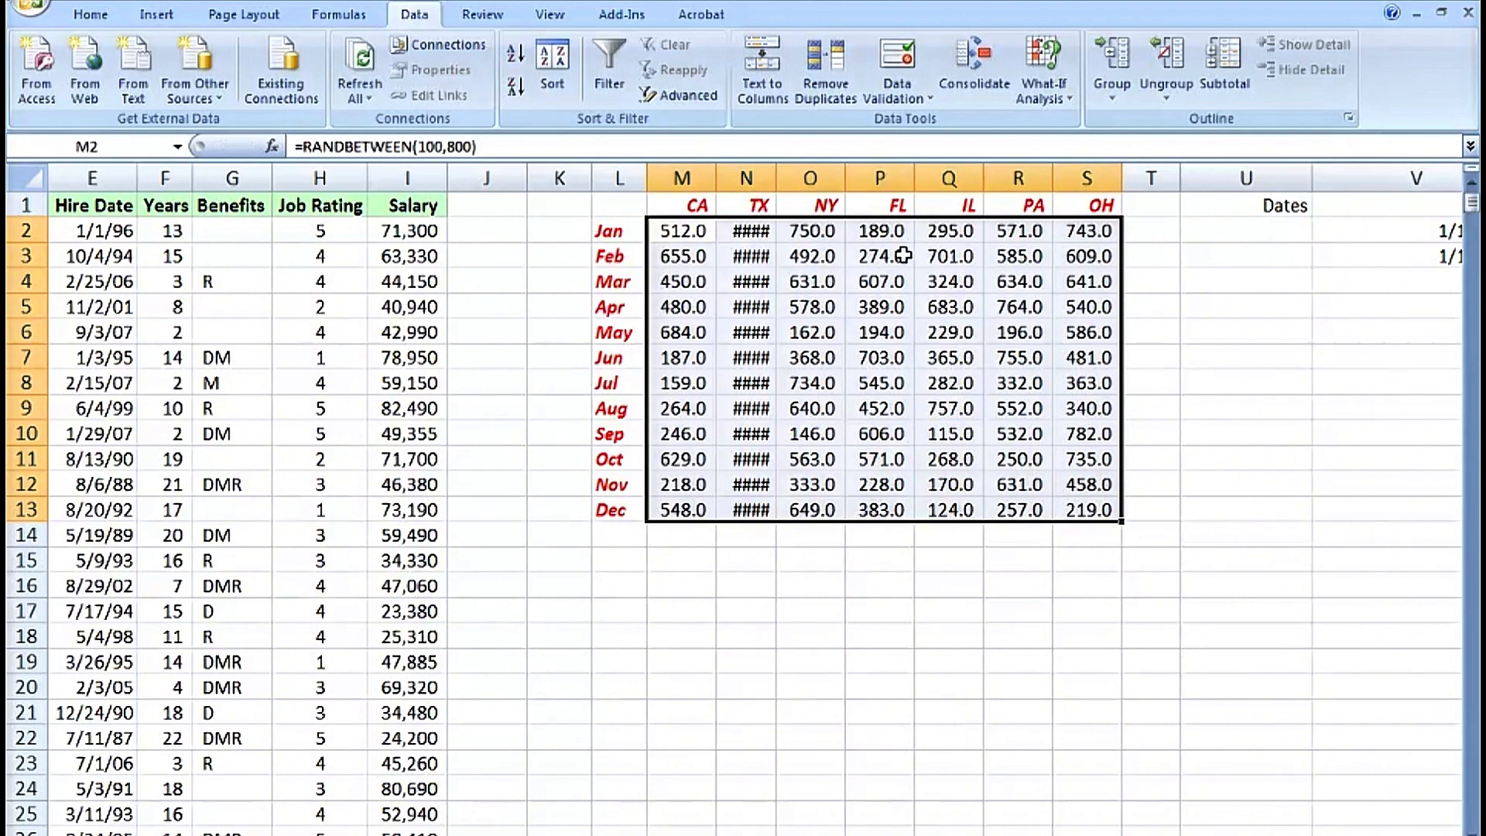
- Format the random numbers in M2:S13 with comma style and no decimal places
{"action": "left_click", "coordinate": [90, 17]}
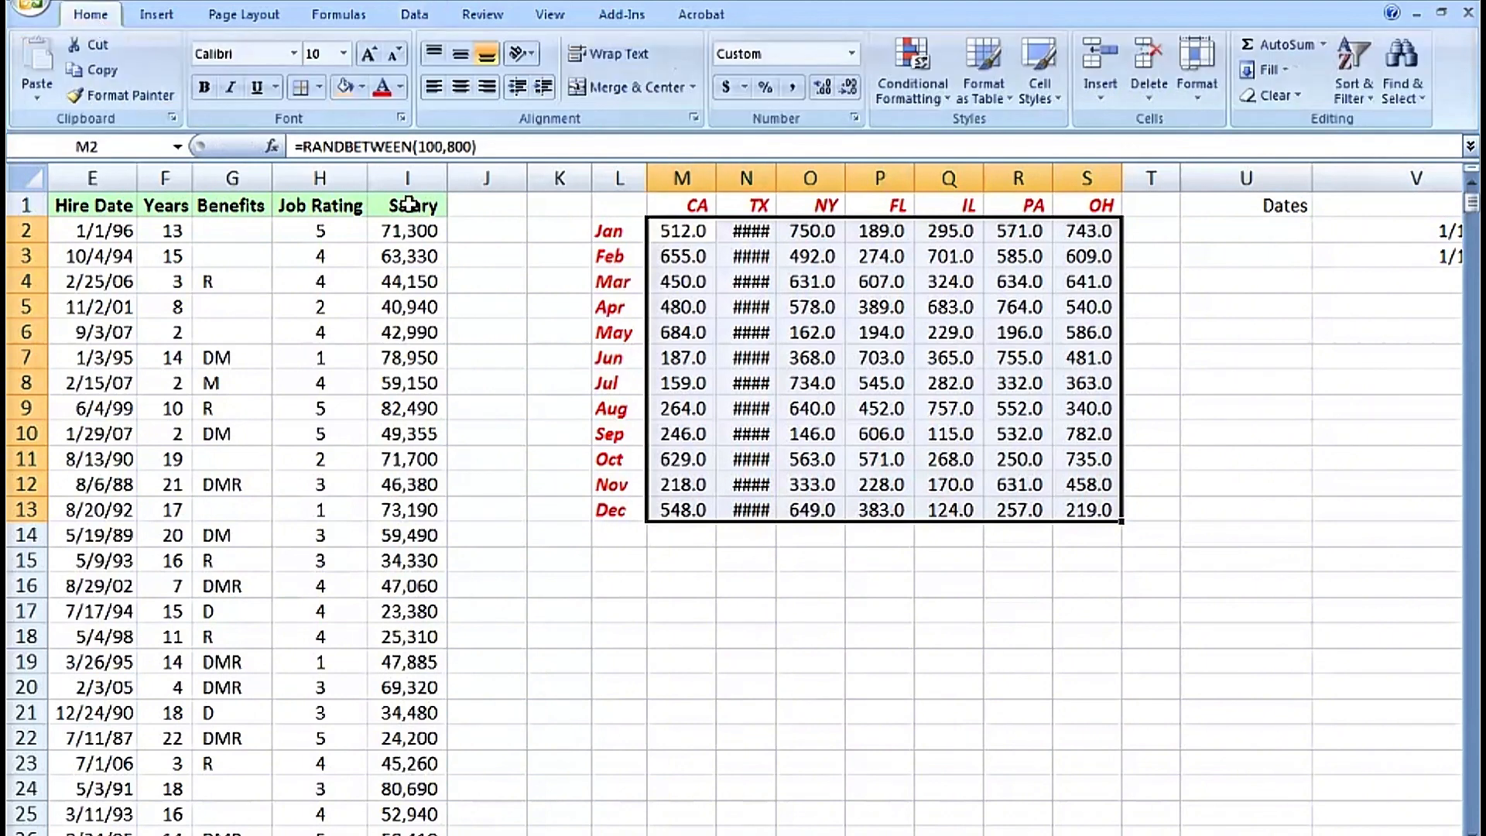
{"action": "left_click", "coordinate": [792, 89]}
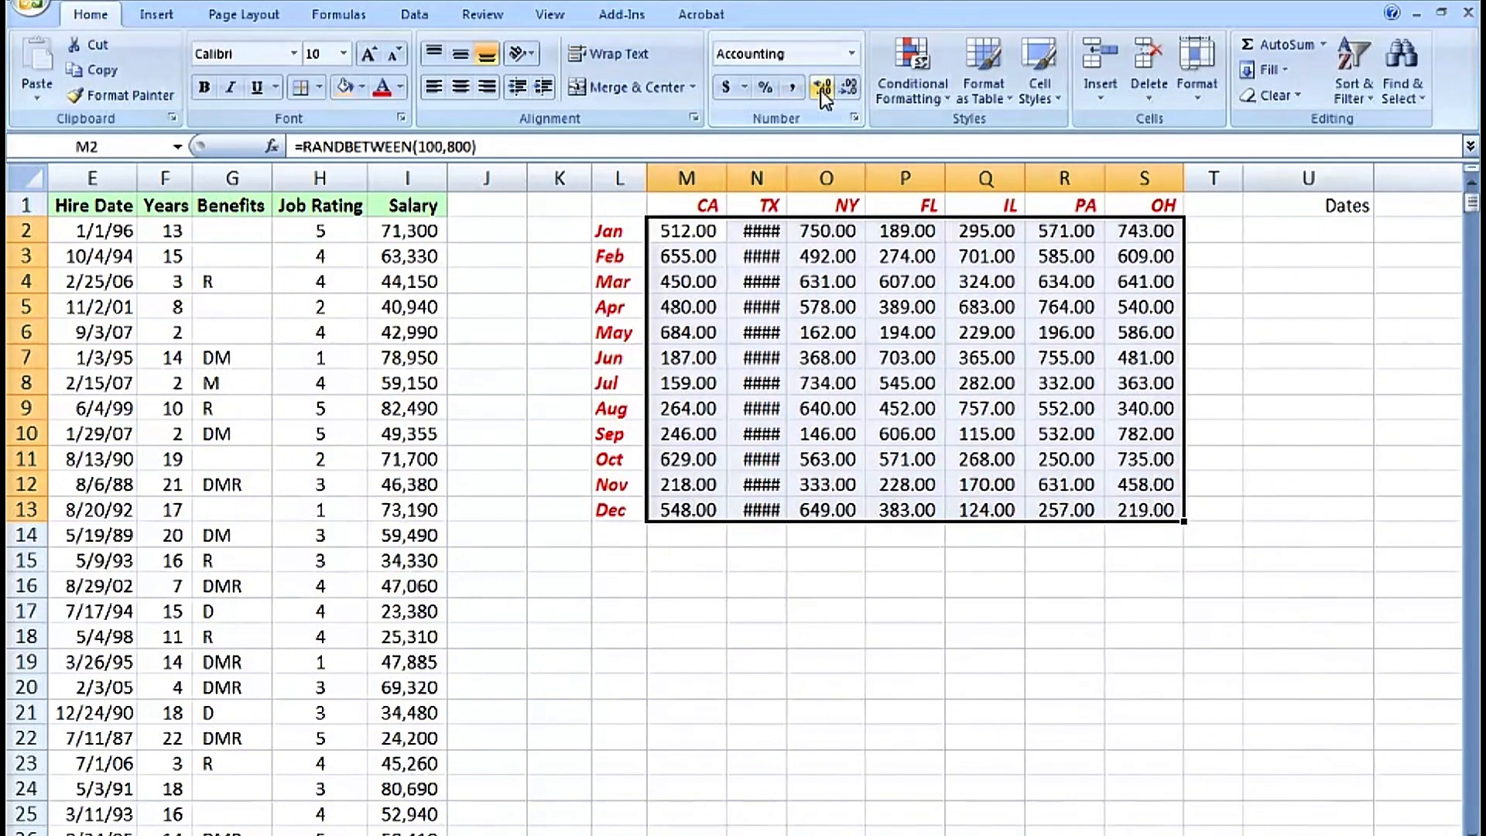
{"action": "left_click", "coordinate": [848, 87]}
{"action": "left_click", "coordinate": [848, 87]}
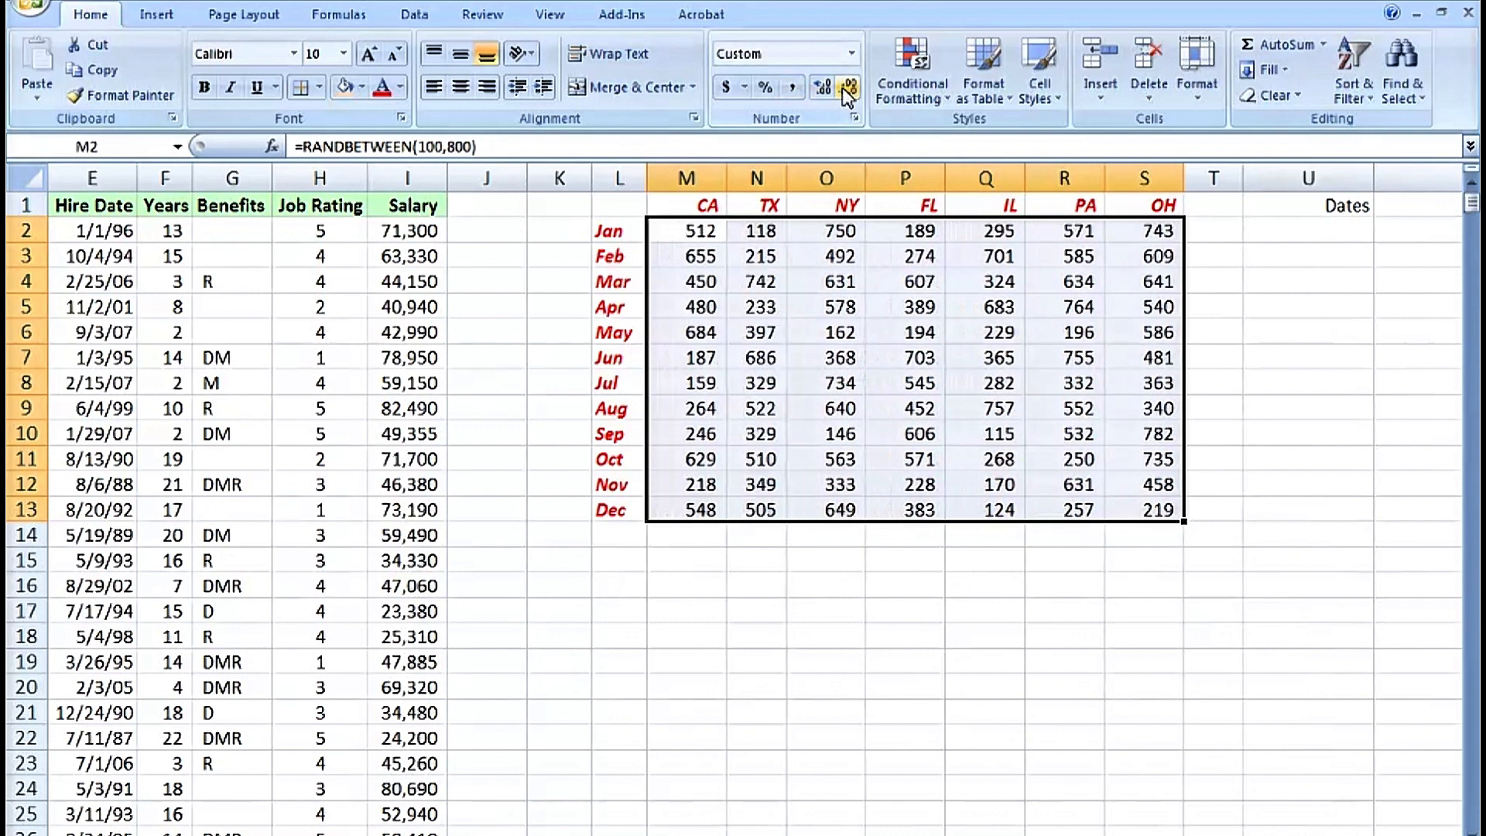
{"action": "left_click", "coordinate": [898, 328]}
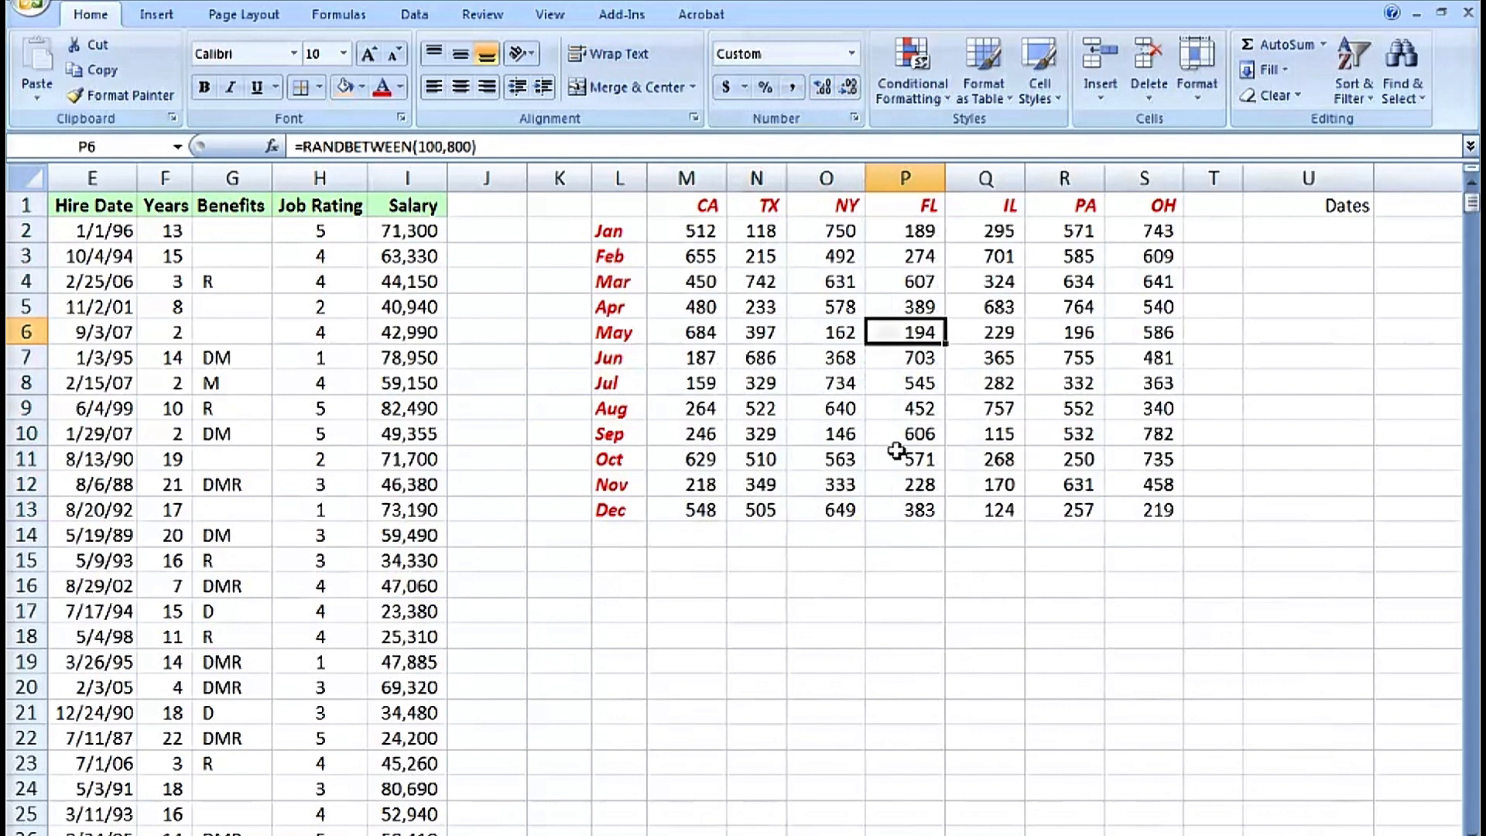
- Recalculate the worksheet three times with an empty cell below the table selected to generate new random numbers
{"action": "left_click", "coordinate": [895, 588]}
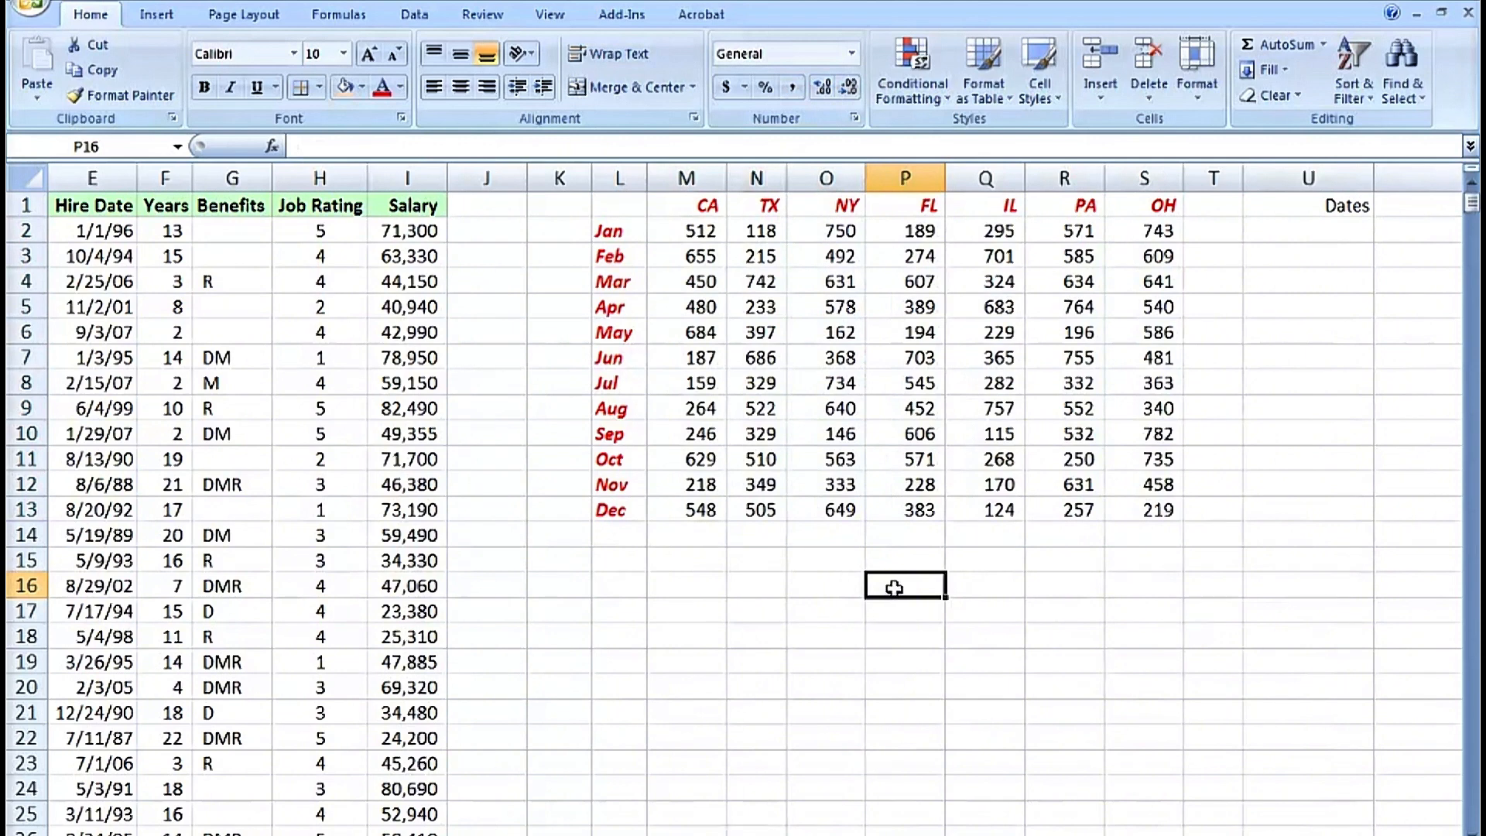
{"action": "key", "text": "F9"}
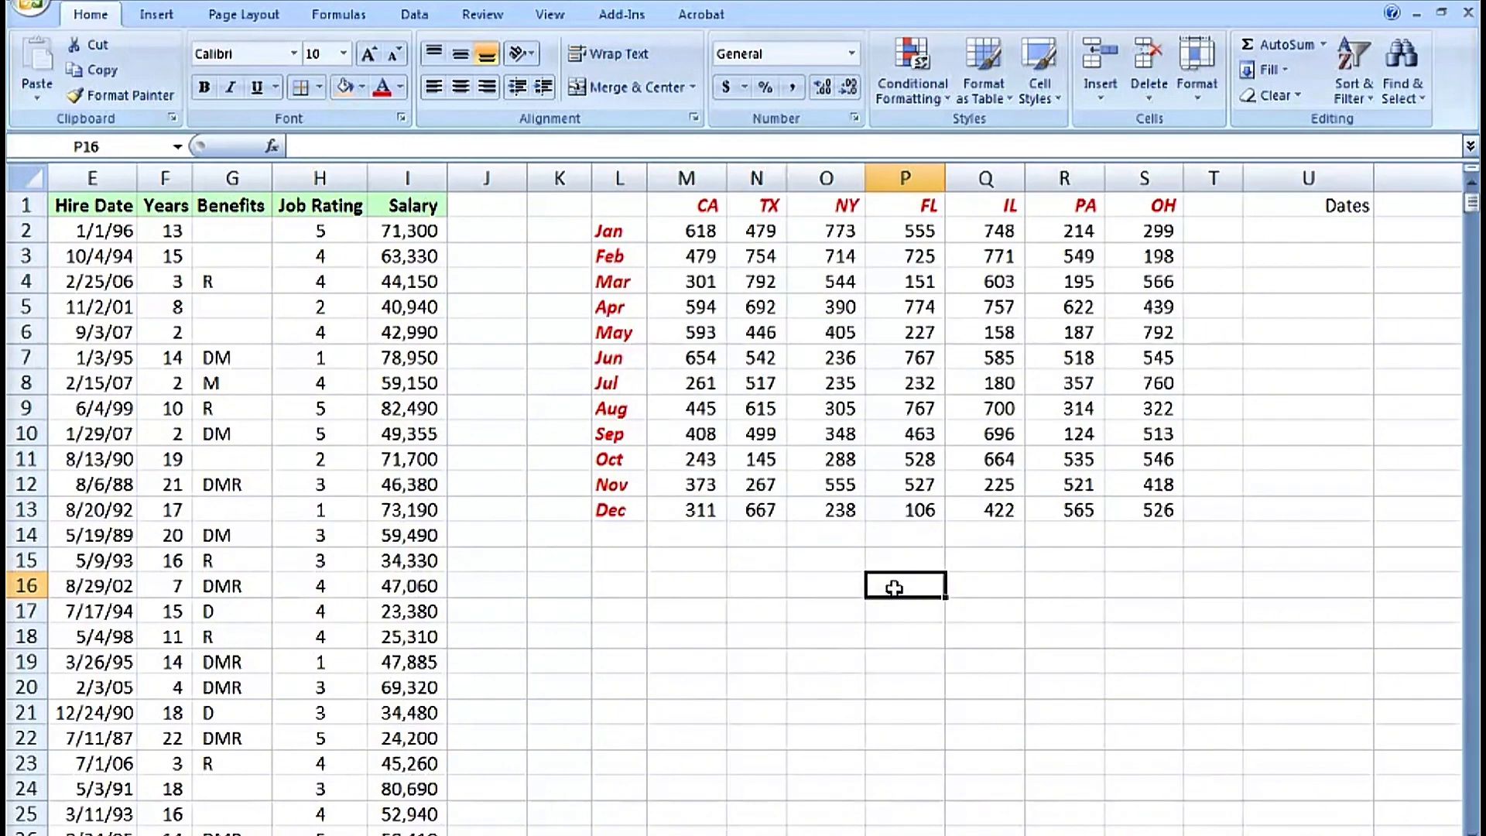
{"action": "key", "text": "F9"}
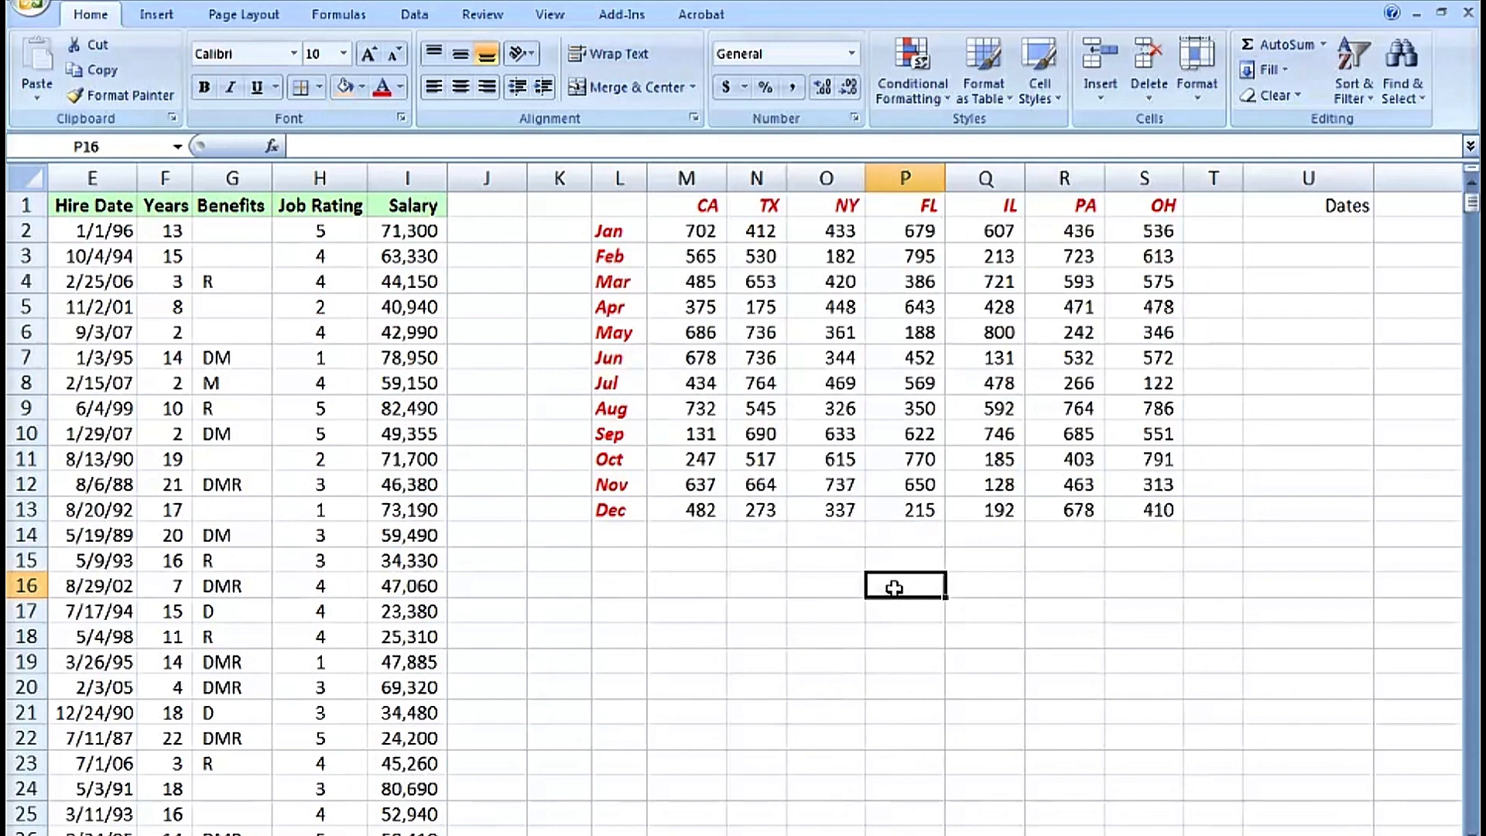
{"action": "key", "text": "F9"}
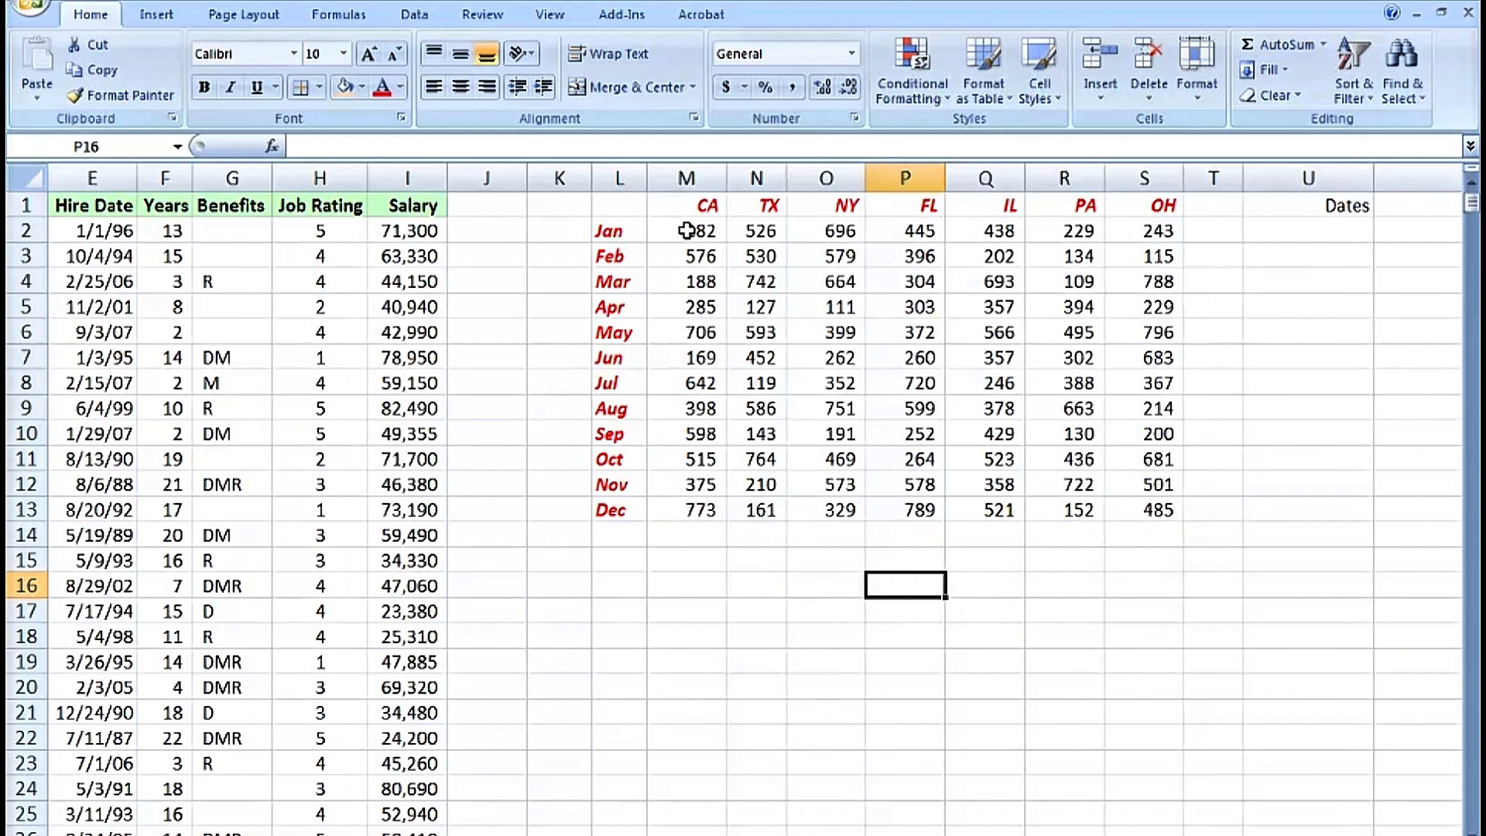
- Replace the RANDBETWEEN formulas in M2:S13 with their values by copying the range onto itself as values only
{"action": "left_click_drag", "start_coordinate": [686, 227], "coordinate": [1124, 520]}
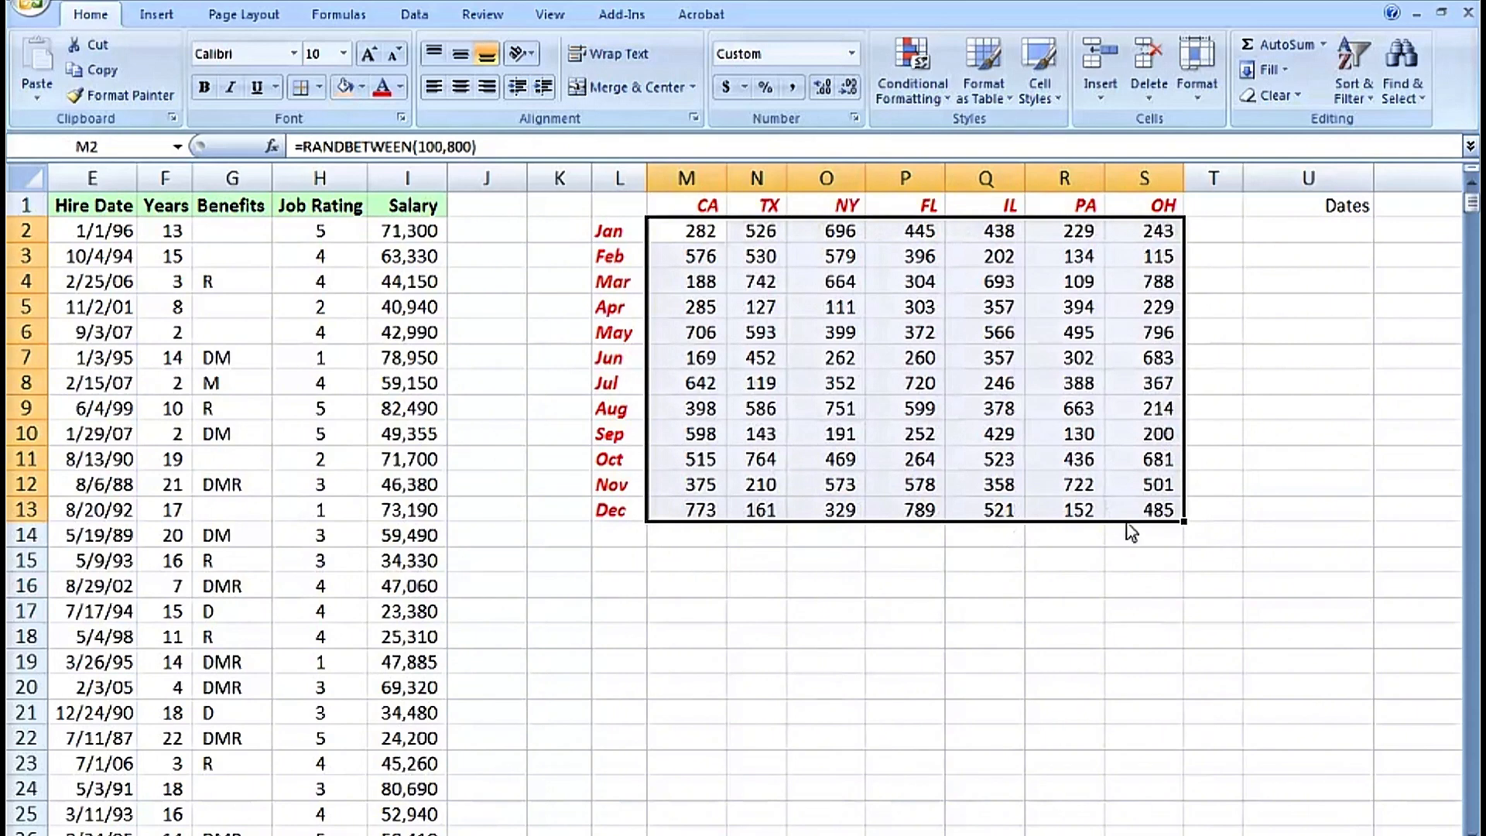
{"action": "mouse_move", "coordinate": [1128, 527]}
{"action": "left_mouse_down"}
{"action": "mouse_move", "coordinate": [1126, 539]}
{"action": "mouse_move", "coordinate": [1129, 513]}
{"action": "left_mouse_up"}
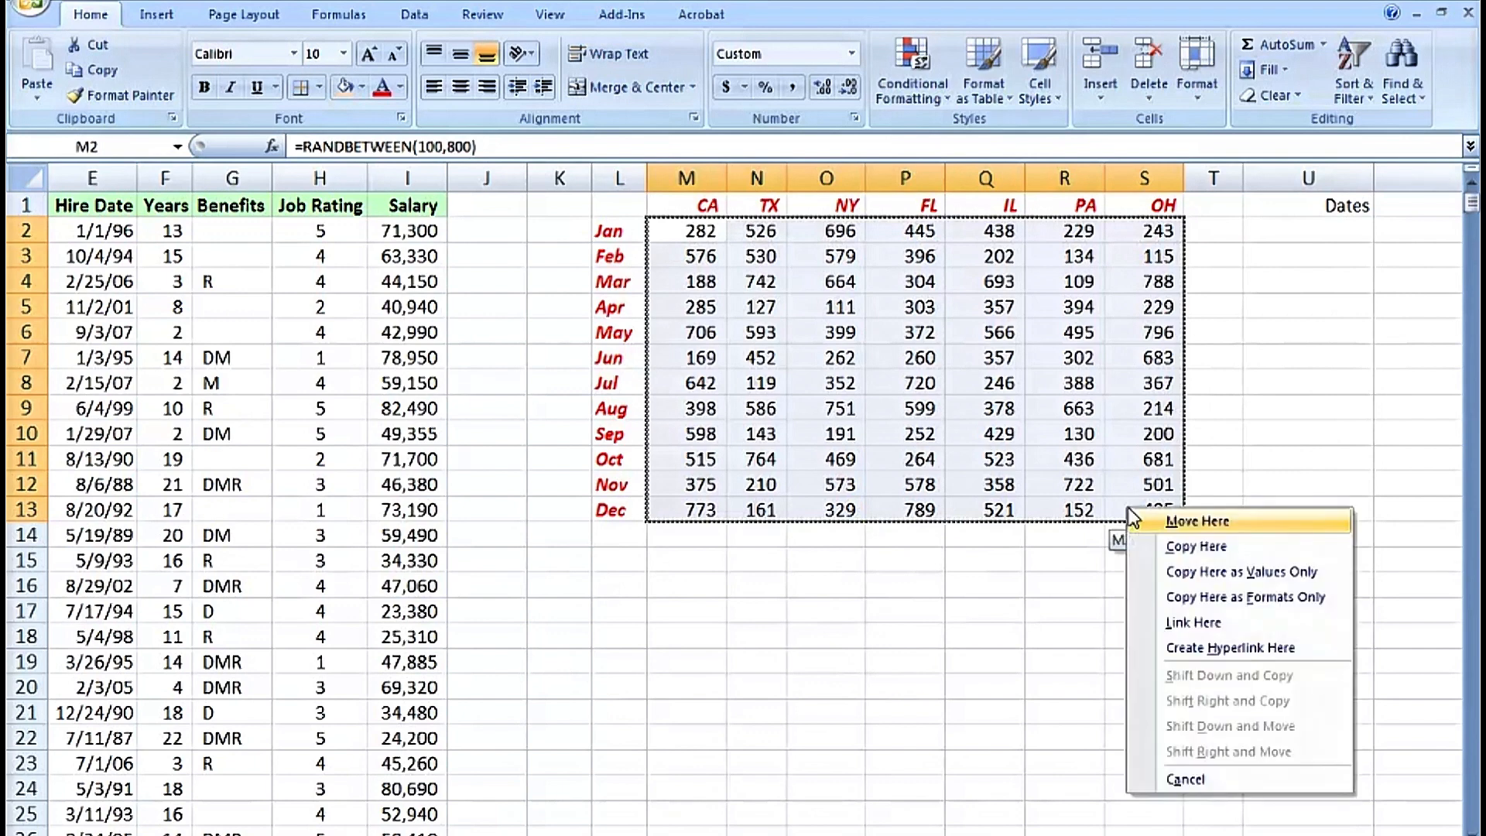
{"action": "left_click", "coordinate": [1190, 572]}
{"action": "left_click", "coordinate": [959, 463]}
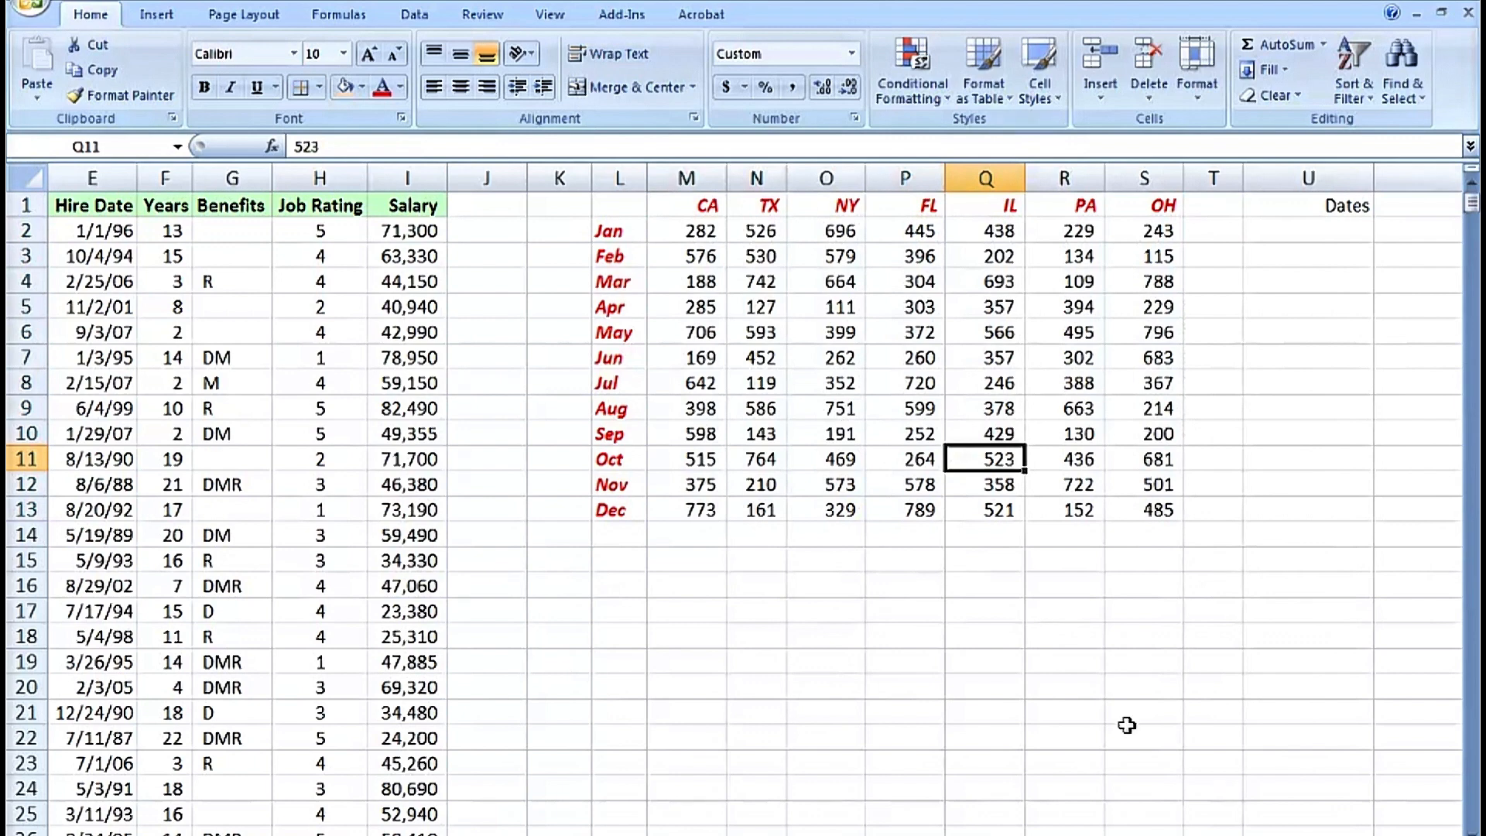
- Select U2:U19 under Dates and begin a RANDBETWEEN formula with V2 as the bottom and V3 as the top
{"action": "left_click_drag", "start_coordinate": [1199, 835], "coordinate": [1224, 835]}
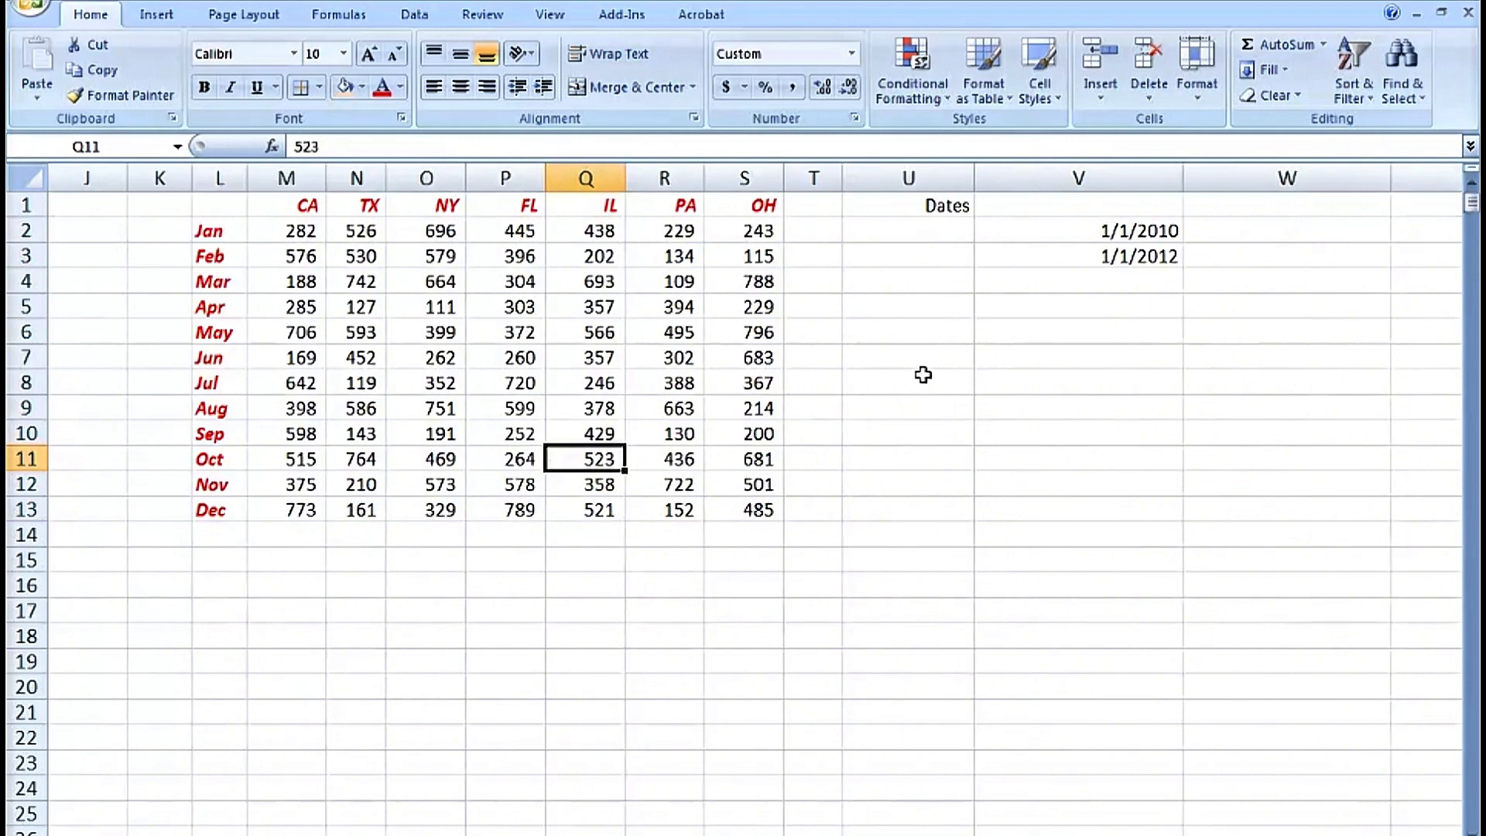
{"action": "left_click", "coordinate": [932, 231]}
{"action": "left_click_drag", "start_coordinate": [932, 230], "coordinate": [941, 660]}
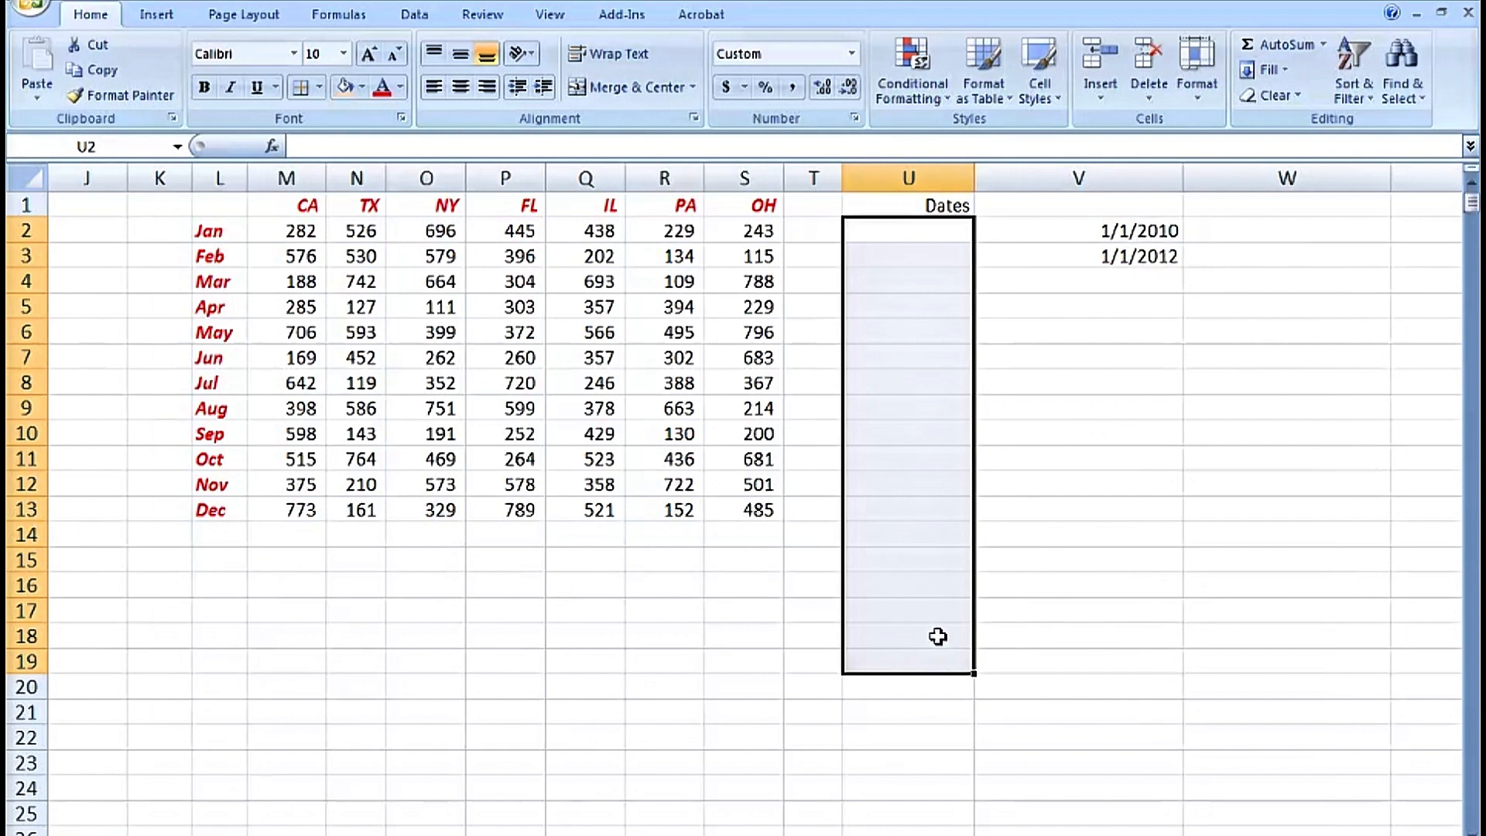
{"action": "type", "text": "=r"}
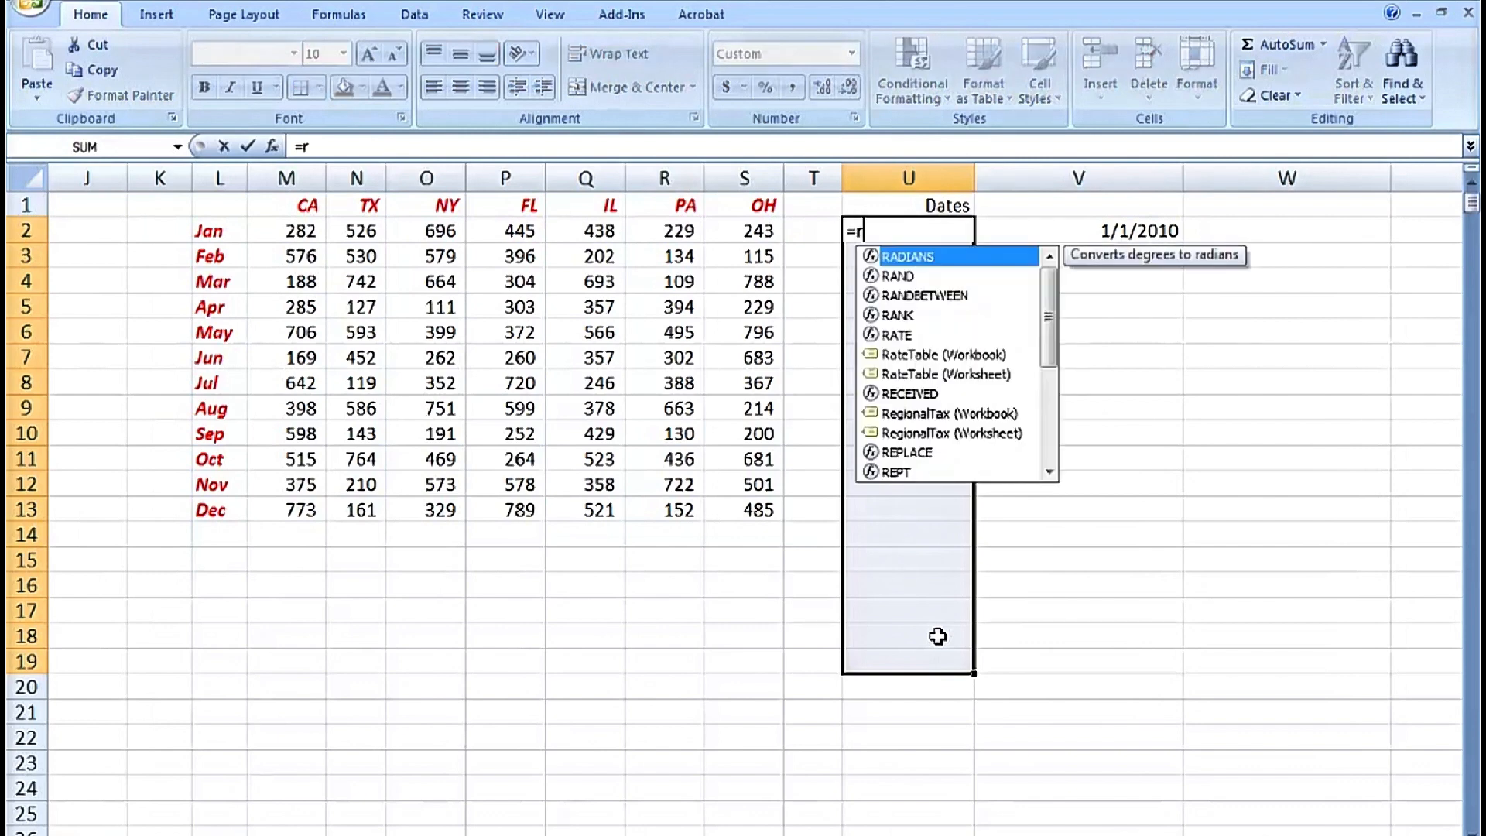
{"action": "type", "text": "andbetween("}
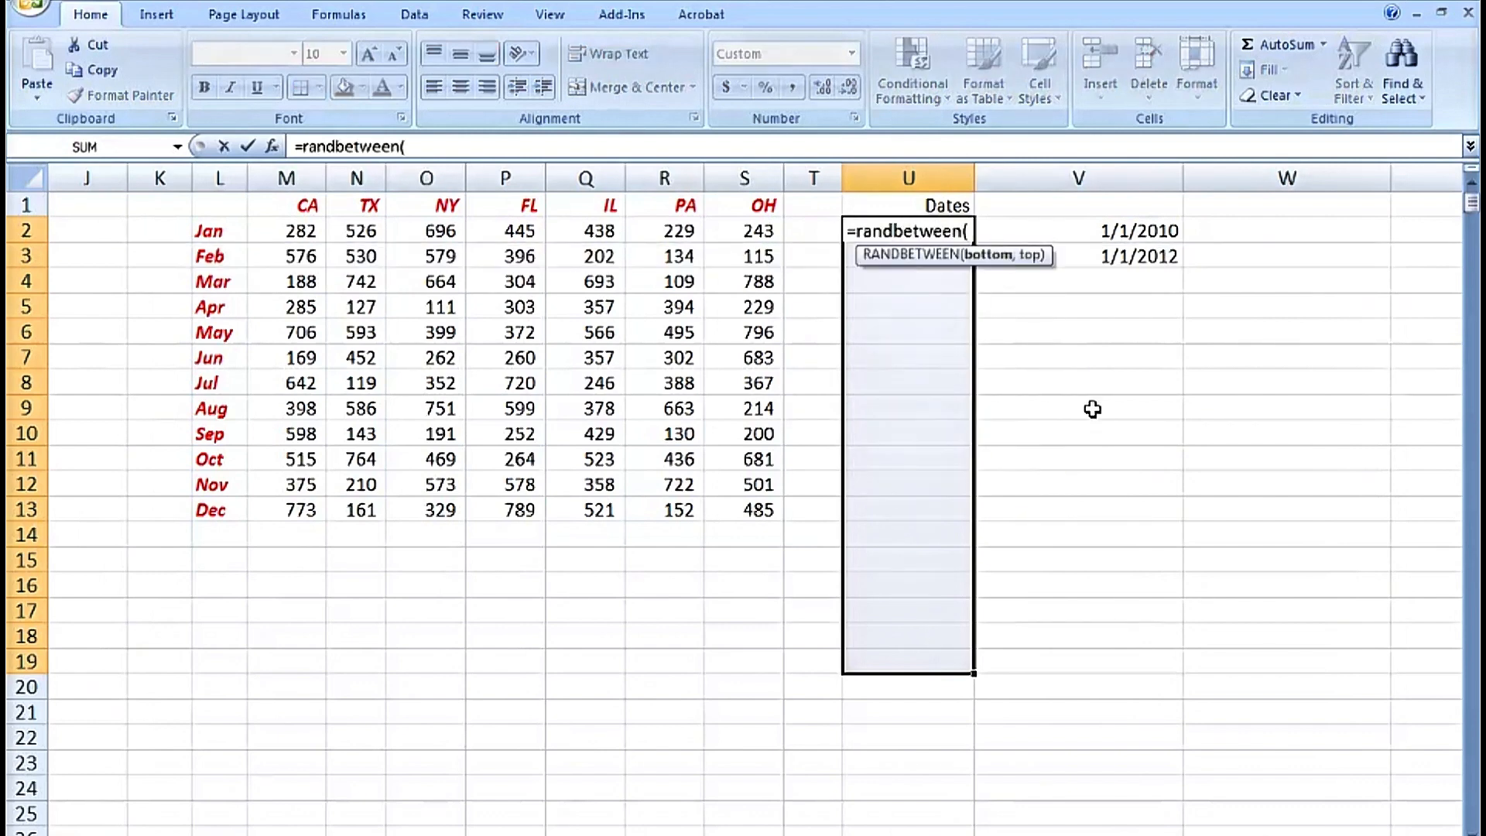
{"action": "left_click", "coordinate": [1051, 231]}
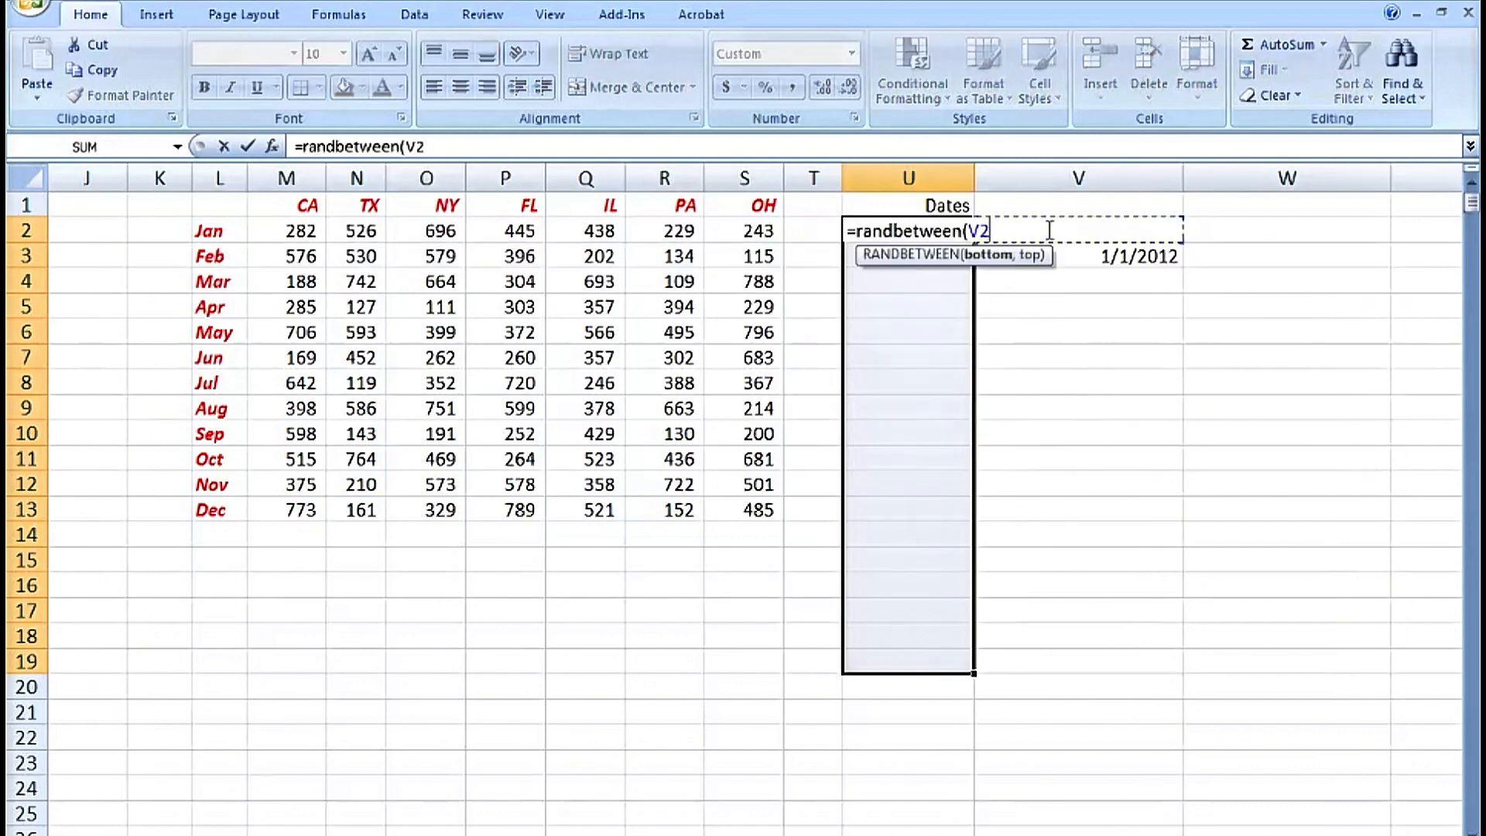
{"action": "type", "text": ","}
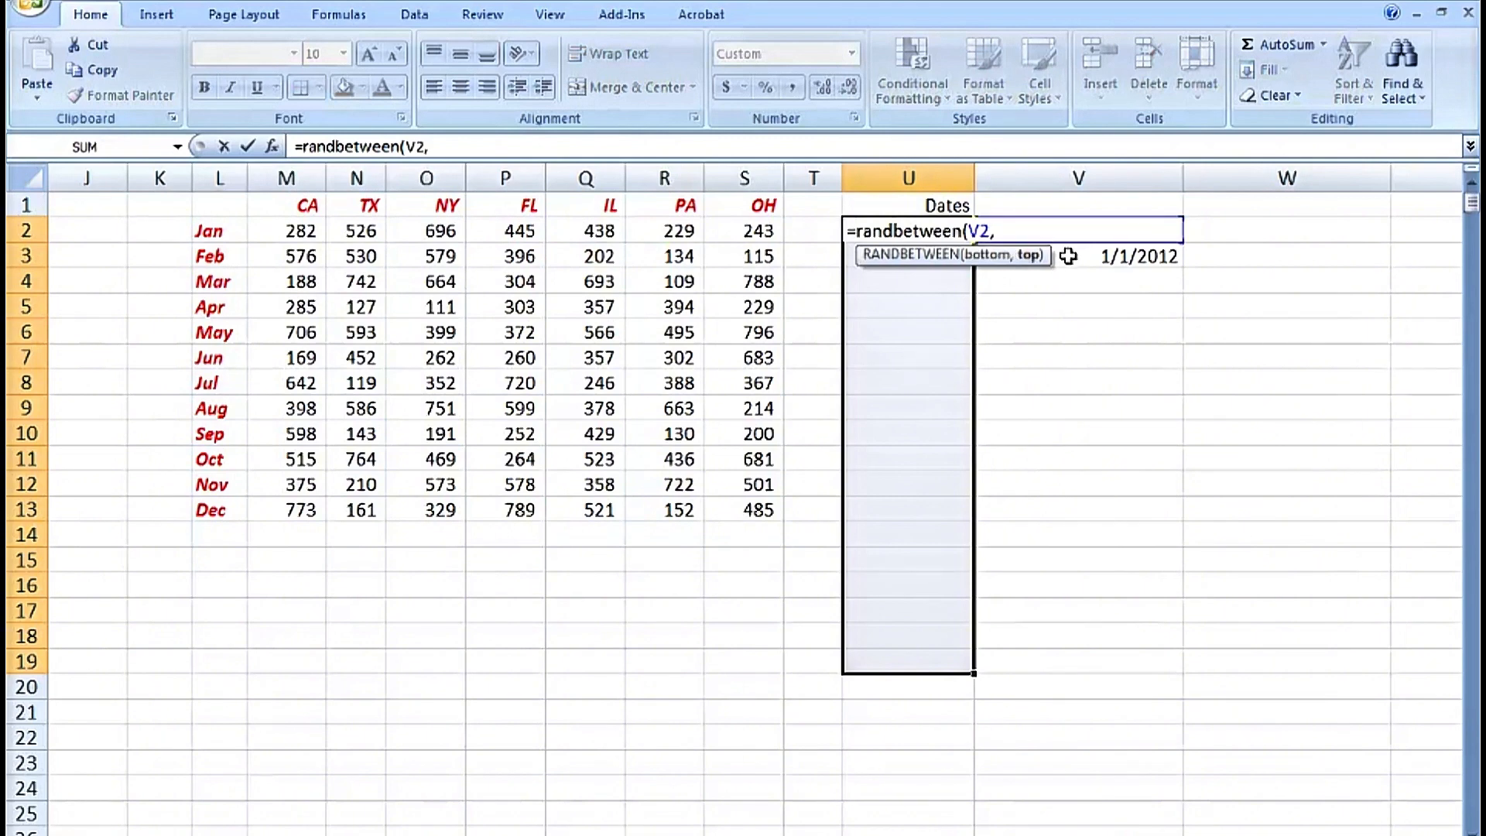
{"action": "left_click", "coordinate": [1066, 254]}
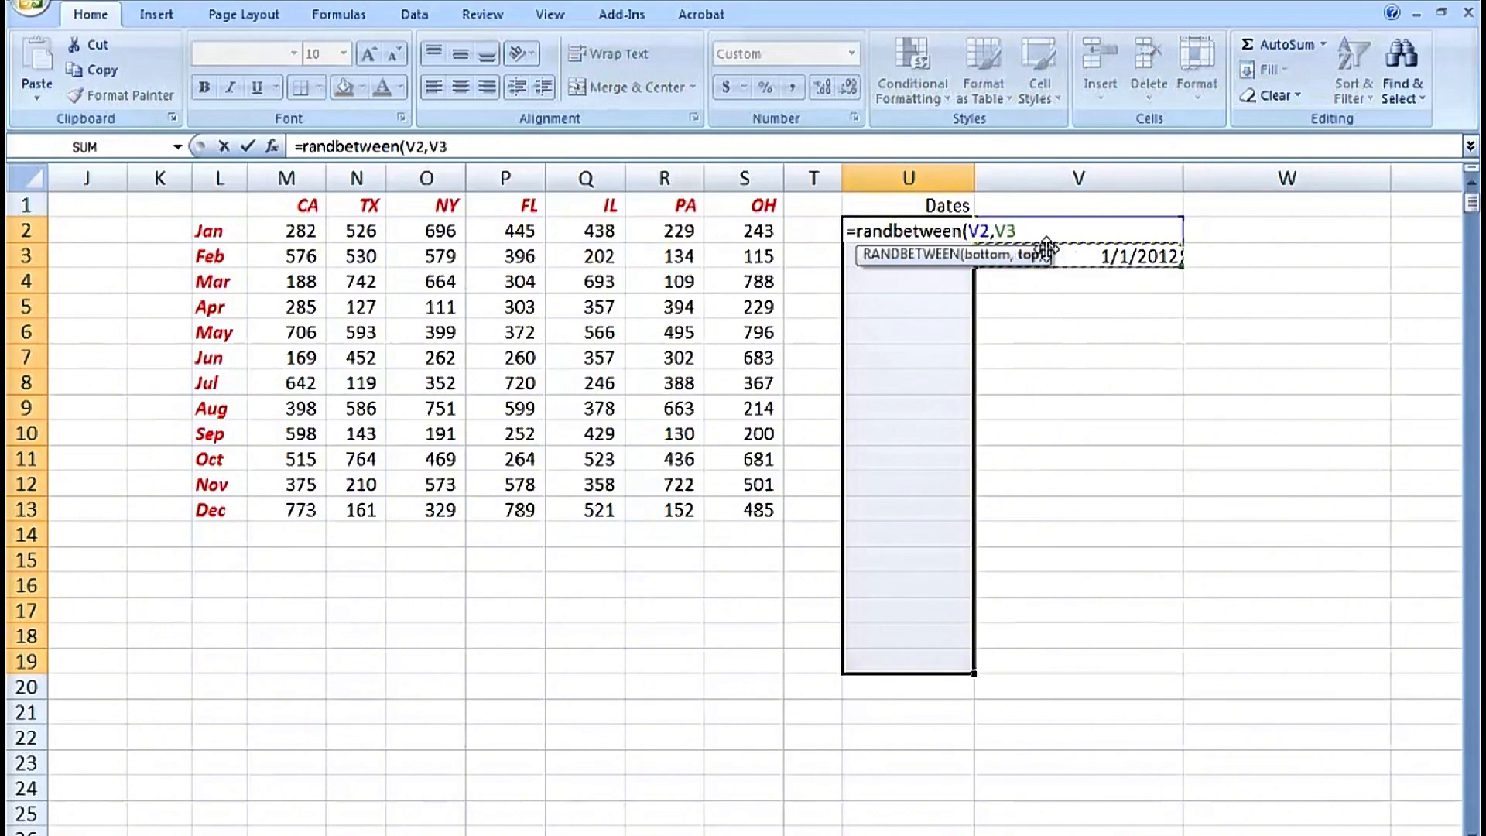
- Make both references absolute and enter =RANDBETWEEN($V$2,$V$3) in all cells of U2:U19
{"action": "left_click", "coordinate": [989, 228]}
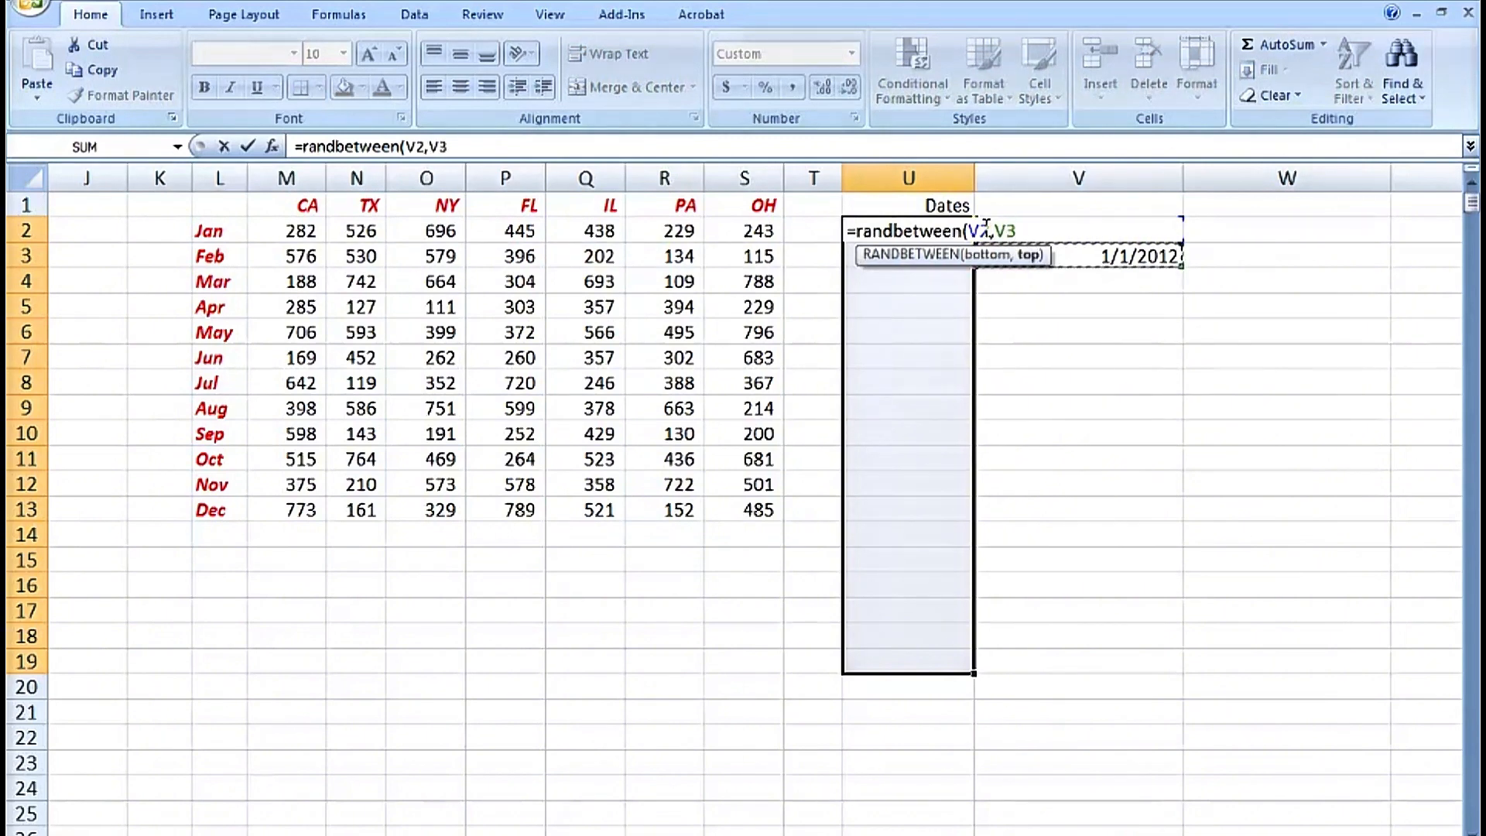
{"action": "key", "text": "F4"}
{"action": "key", "text": "End"}
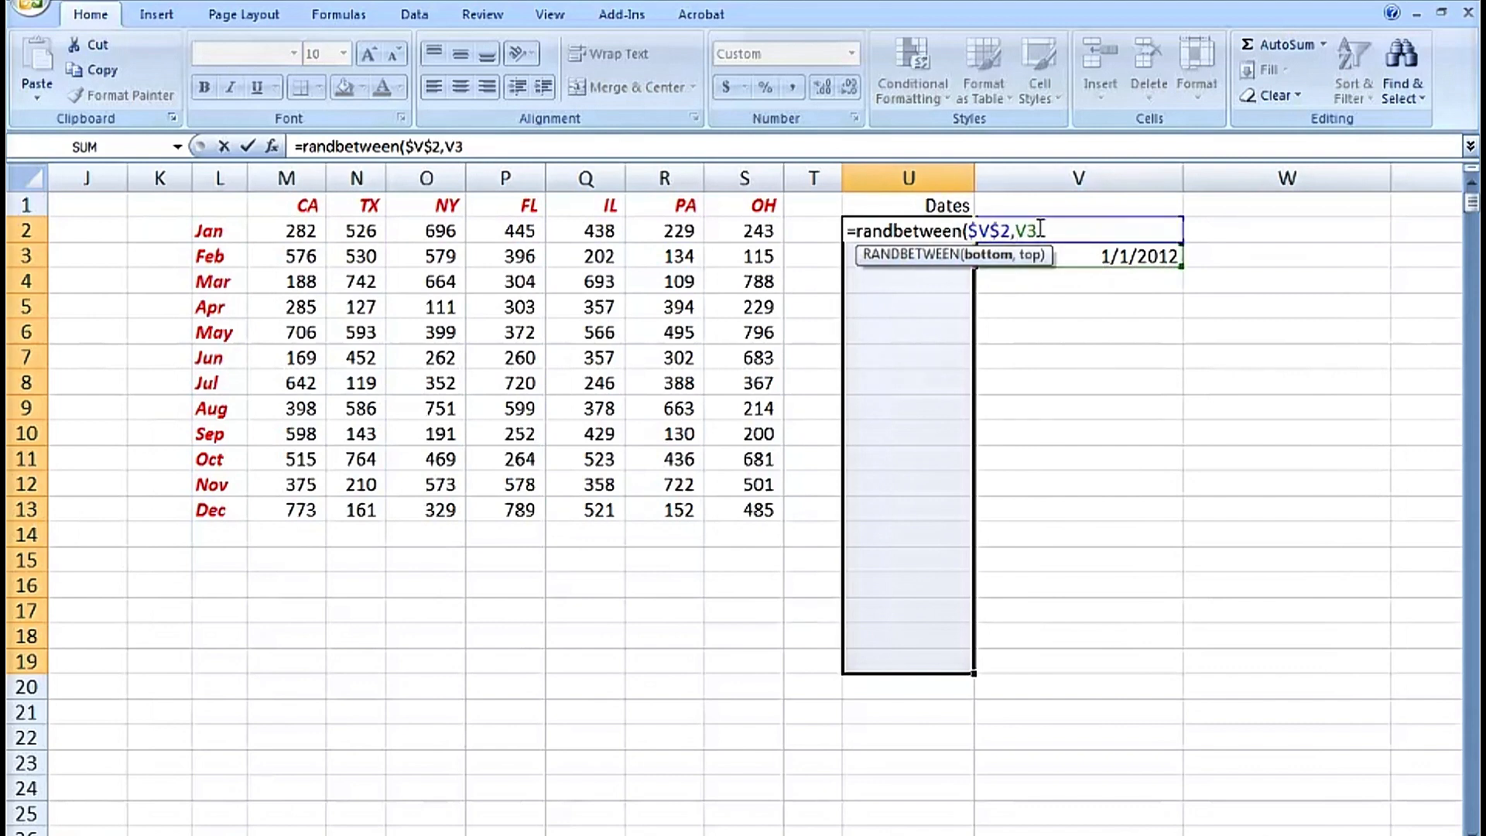
{"action": "key", "text": "F4"}
{"action": "key", "text": "ctrl+Return"}
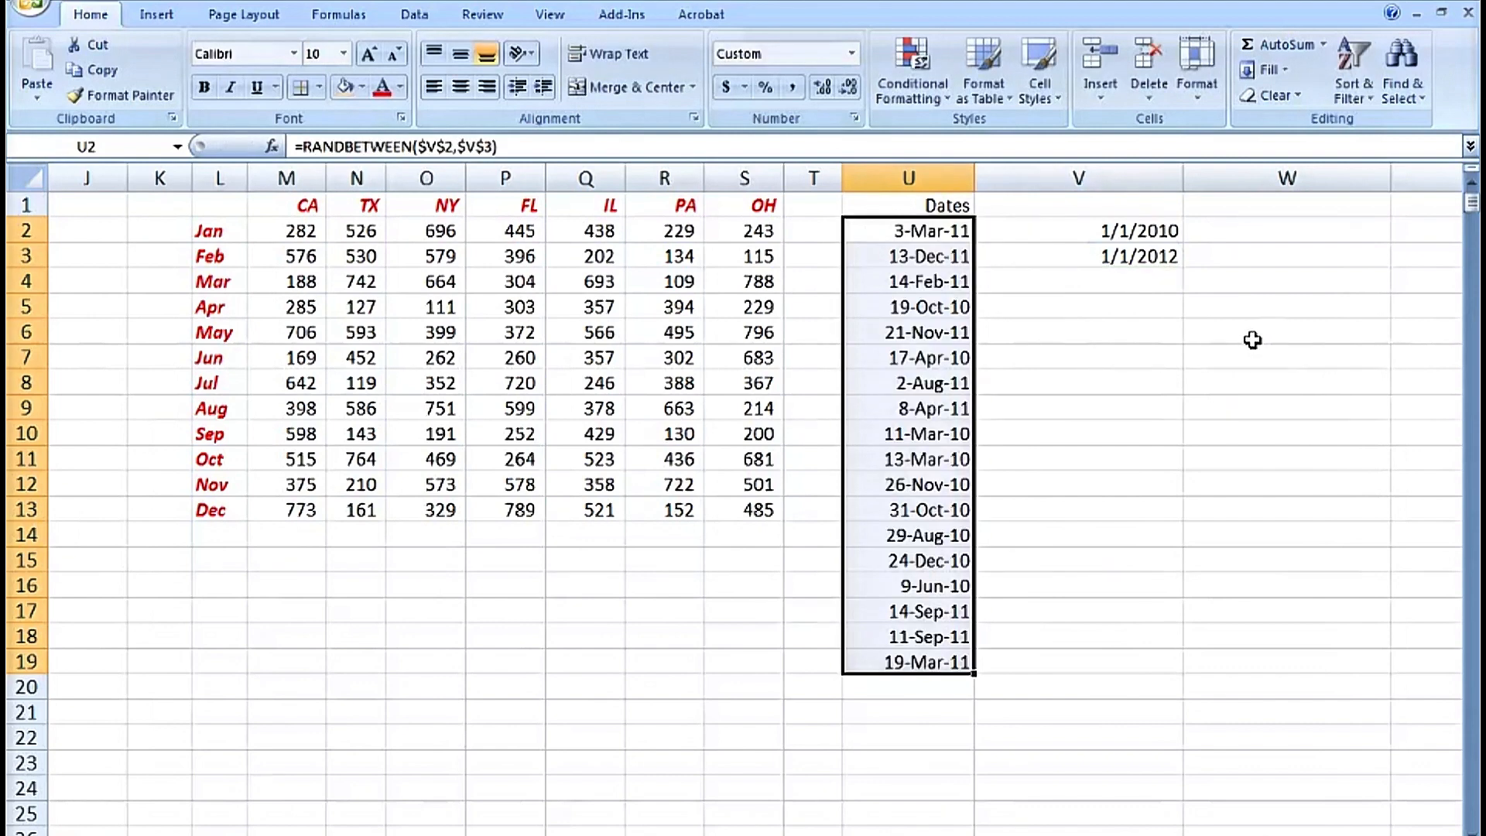